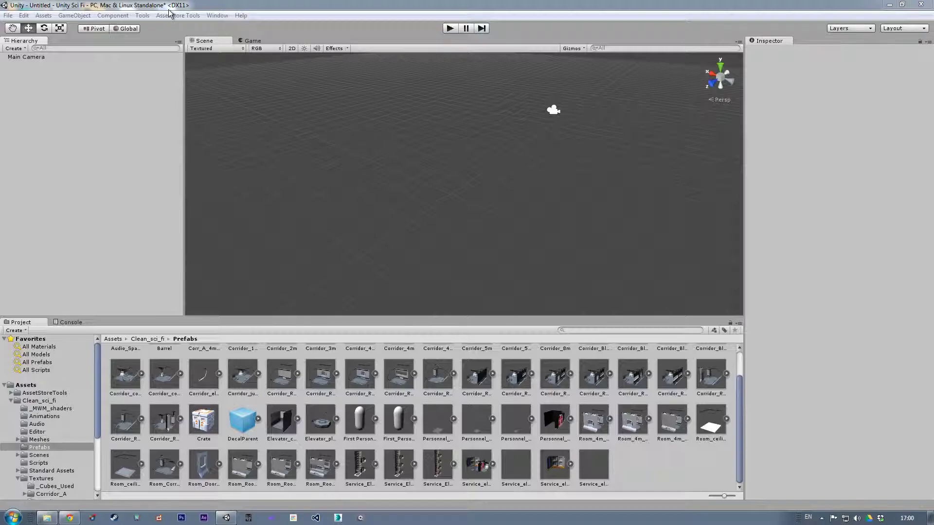
Open Edit > Snap Settings, move the window aside, and use 0.5 move snapping and 90° rotation snapping
click(23, 16)
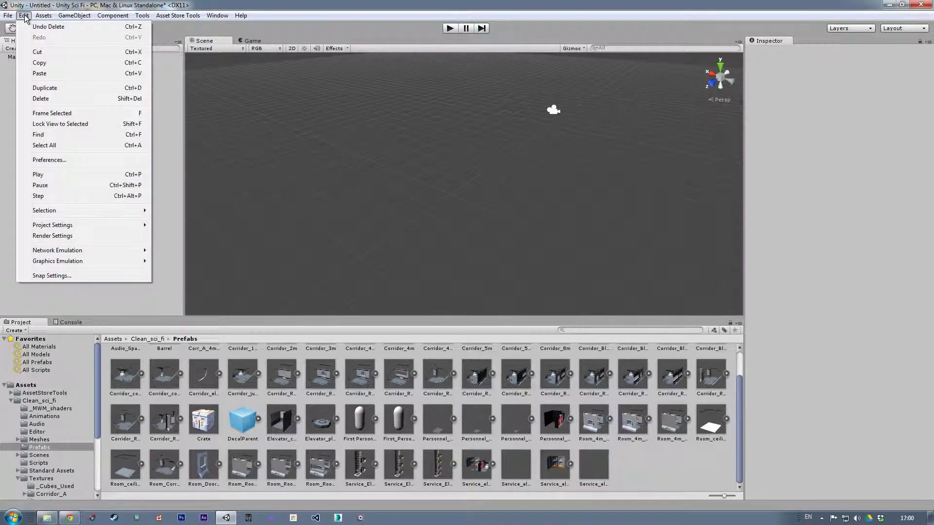
click(51, 276)
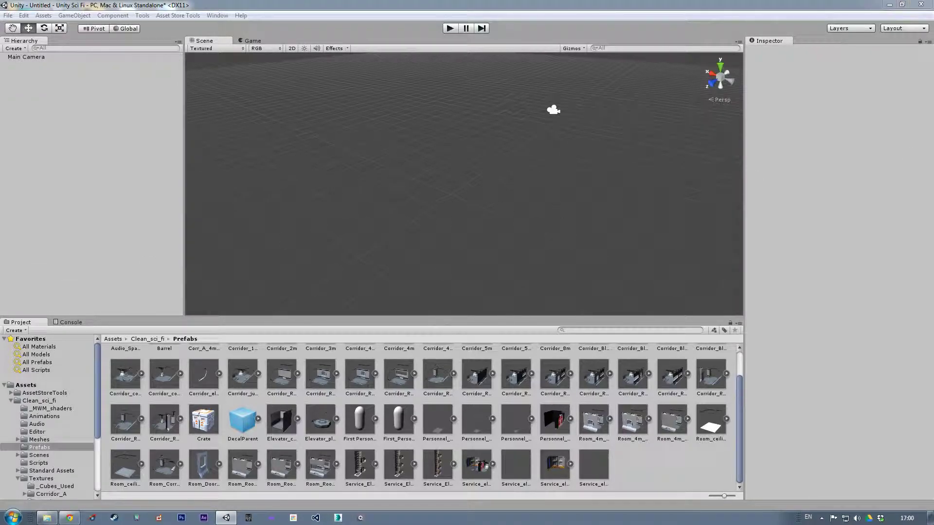
drag(933, 73, 836, 79)
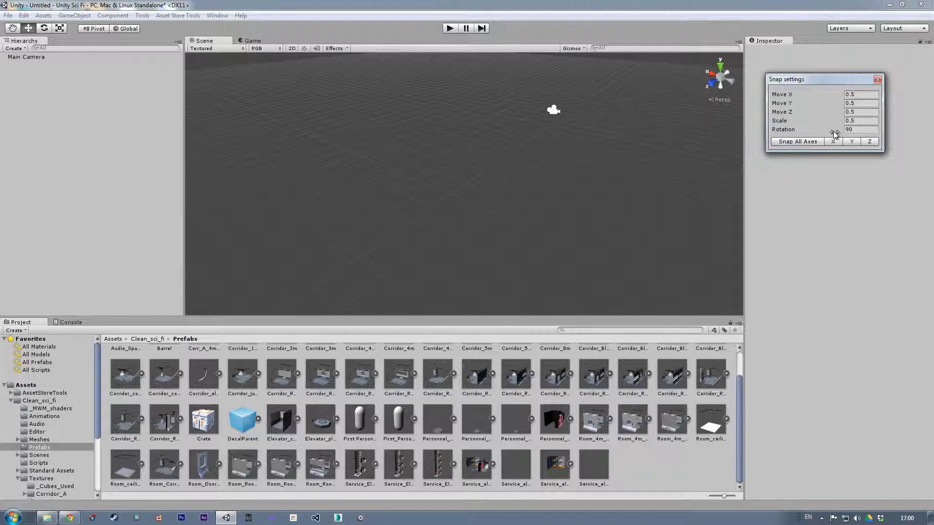
click(853, 129)
Close Snap Settings, place Room_ceiling_floor_4m_chevrons at 0,0,0 via the Hierarchy, and orbit to view it
click(125, 467)
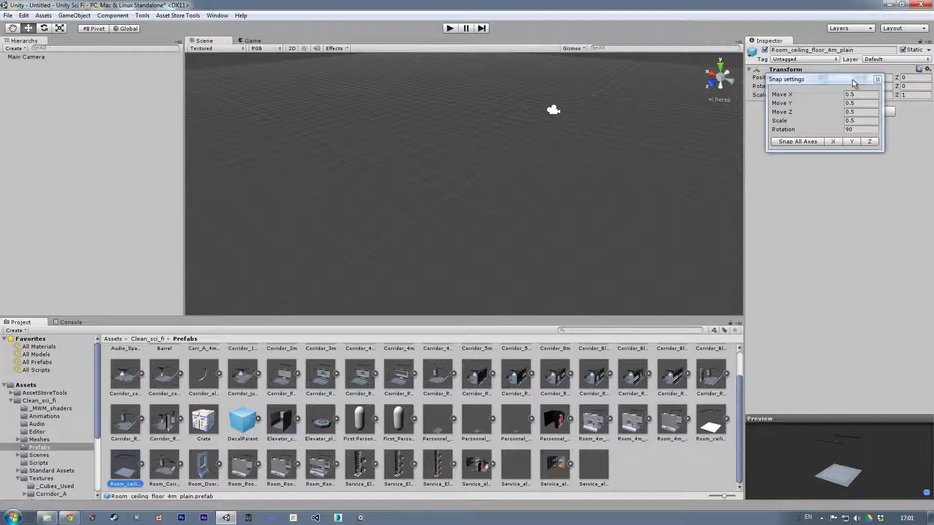
click(877, 79)
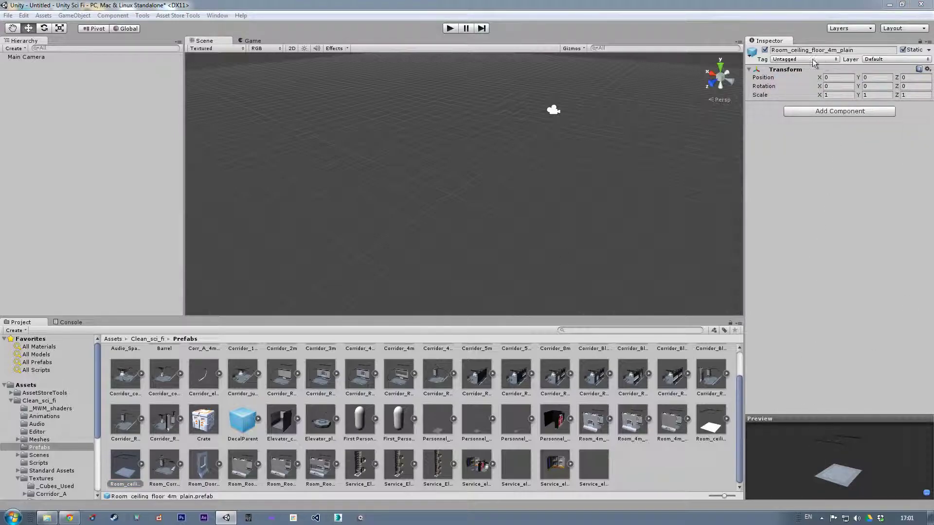
click(711, 423)
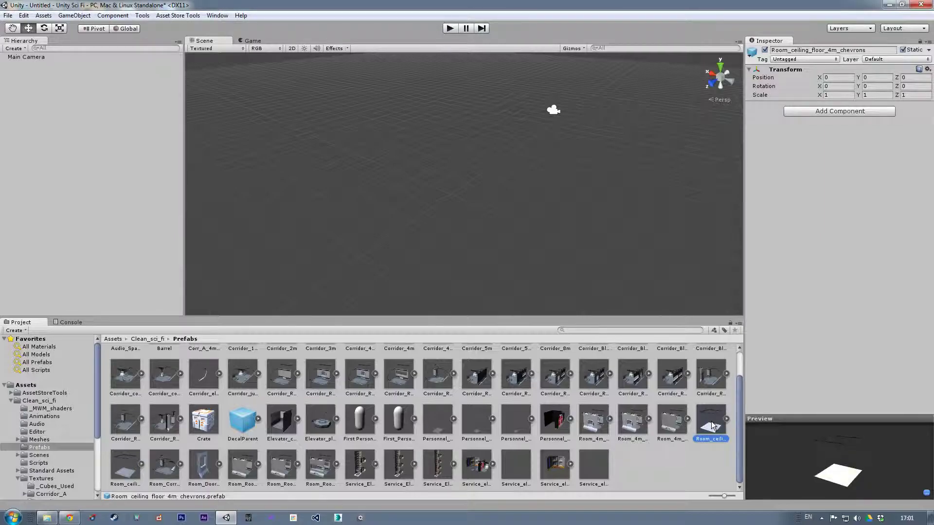
drag(711, 424, 55, 119)
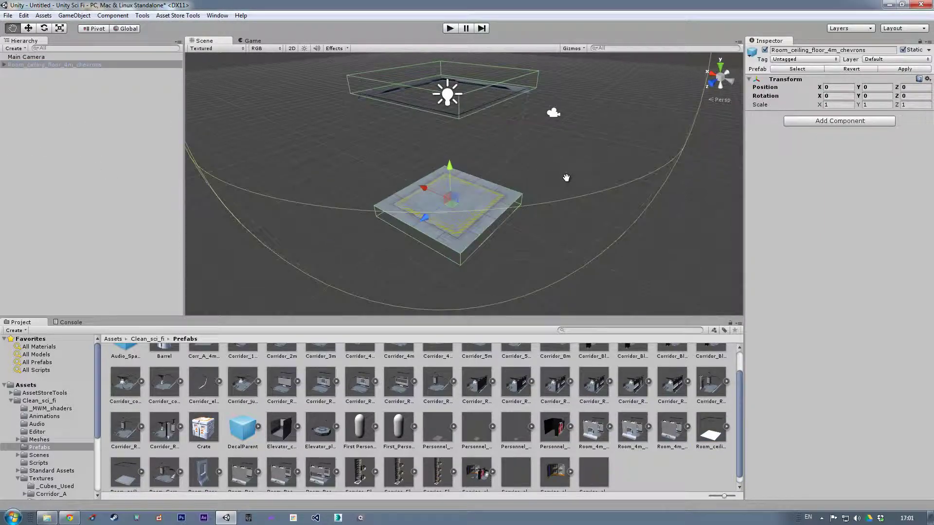
middle_drag(579, 208, 568, 183)
alt+drag(567, 183, 469, 107)
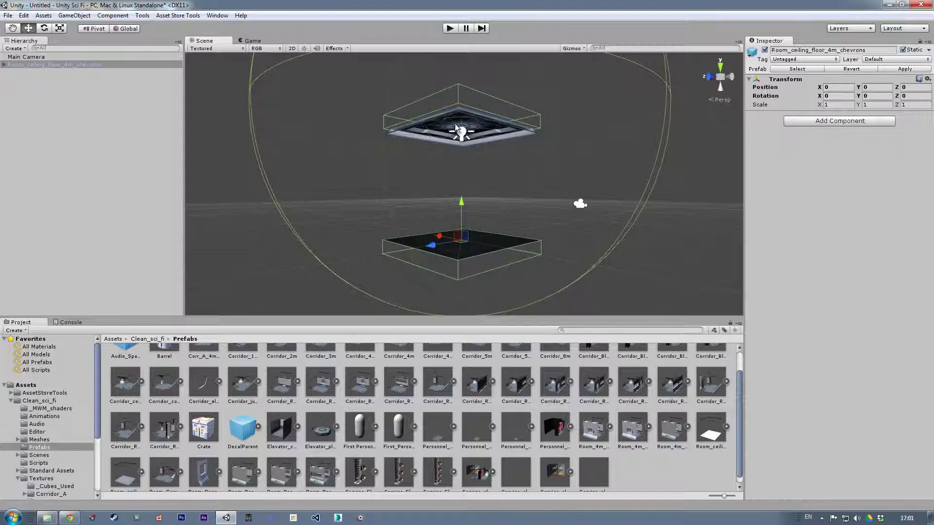
click(5, 65)
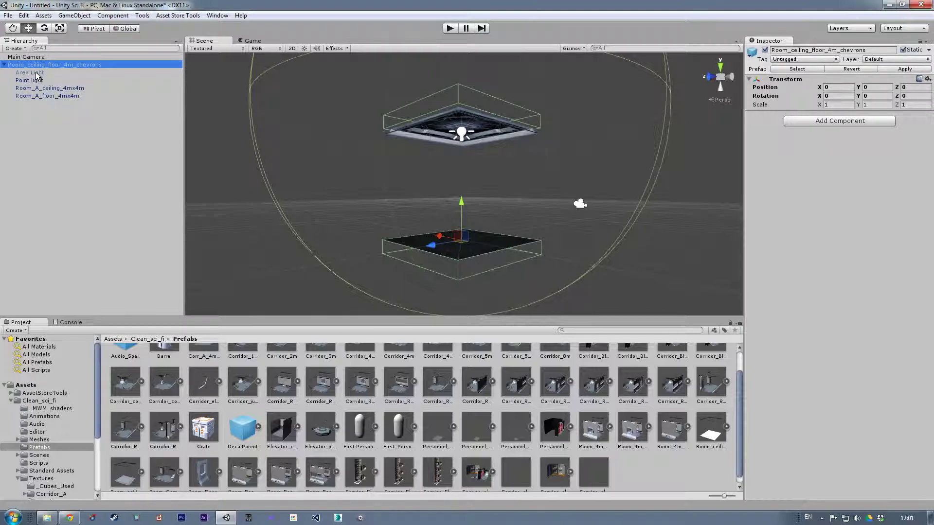
Inspect the chevrons piece's Point light: 3.9 high, range 6, intensity 1, soft shadows
alt+drag(484, 170, 475, 193)
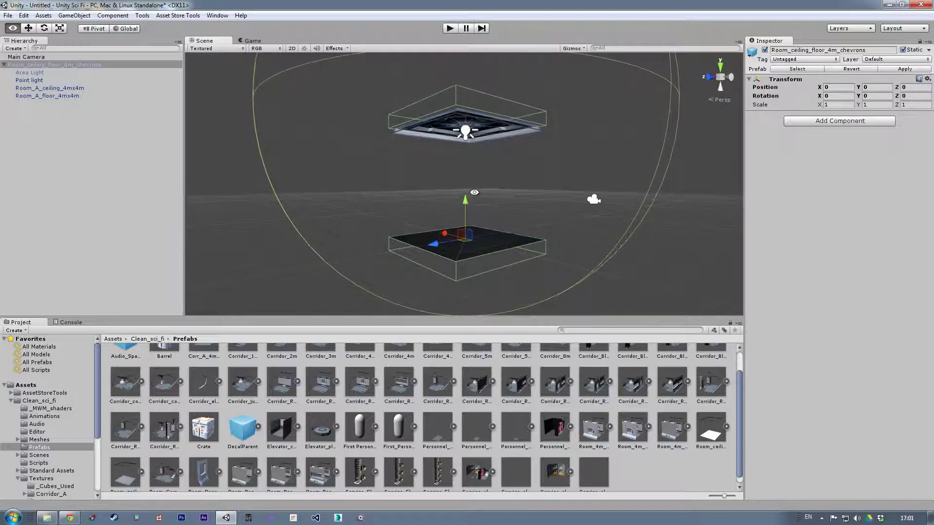
click(34, 81)
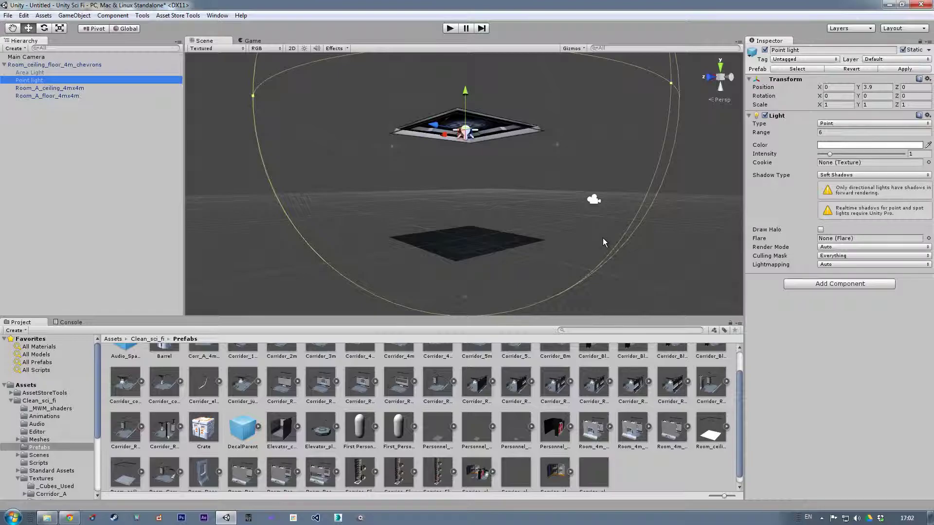
Orbit around the chevrons piece's floor and light, then collapse and select Room_ceiling_floor_4m_chevrons
alt+drag(549, 181, 531, 178)
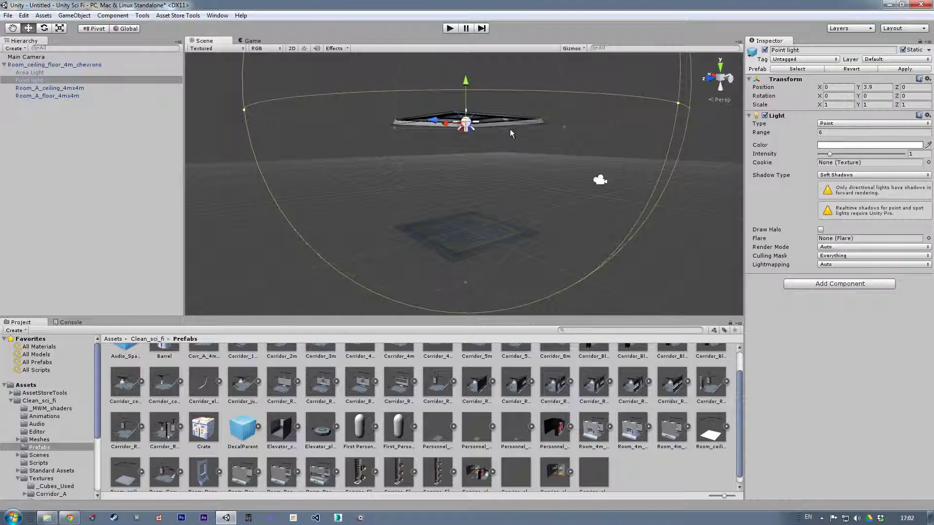
mouse_move(517, 185)
alt+mouse_down()
mouse_move(514, 175)
mouse_move(511, 204)
mouse_move(508, 187)
alt+mouse_up()
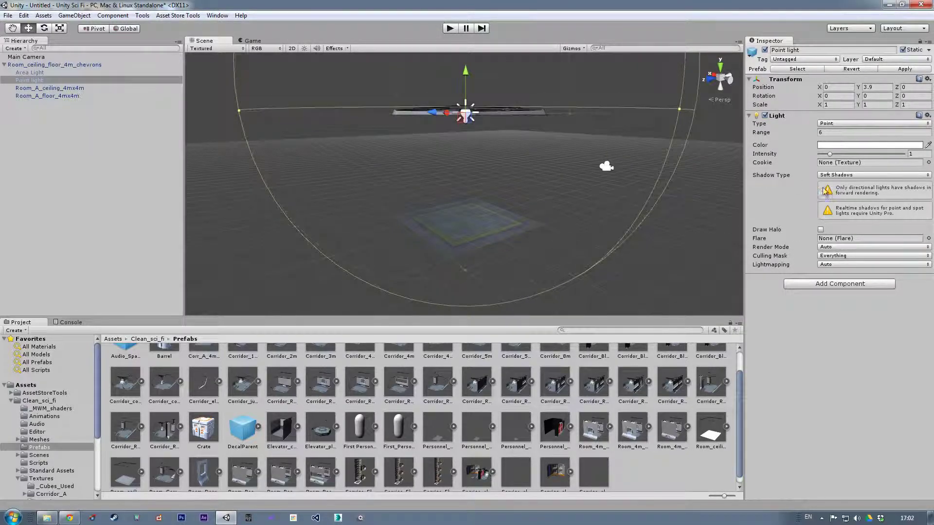
alt+drag(566, 189, 544, 215)
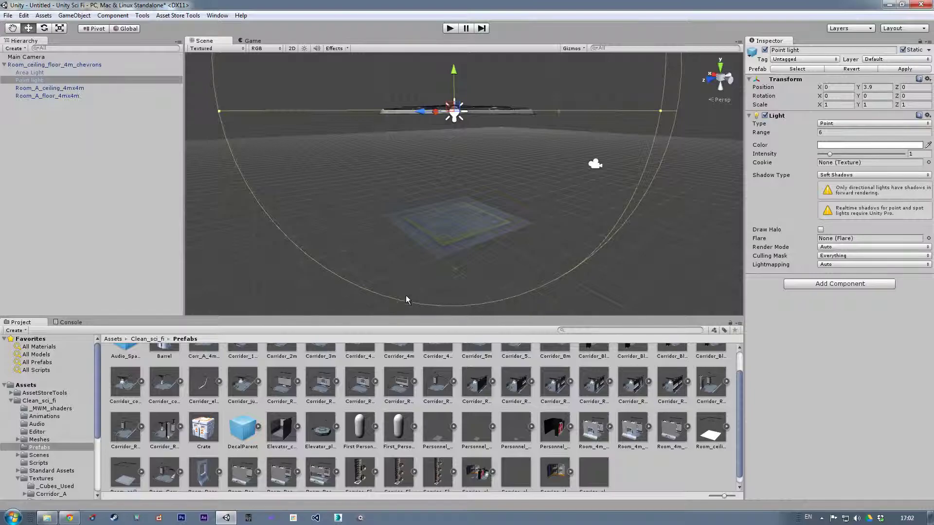
alt+drag(506, 175, 518, 210)
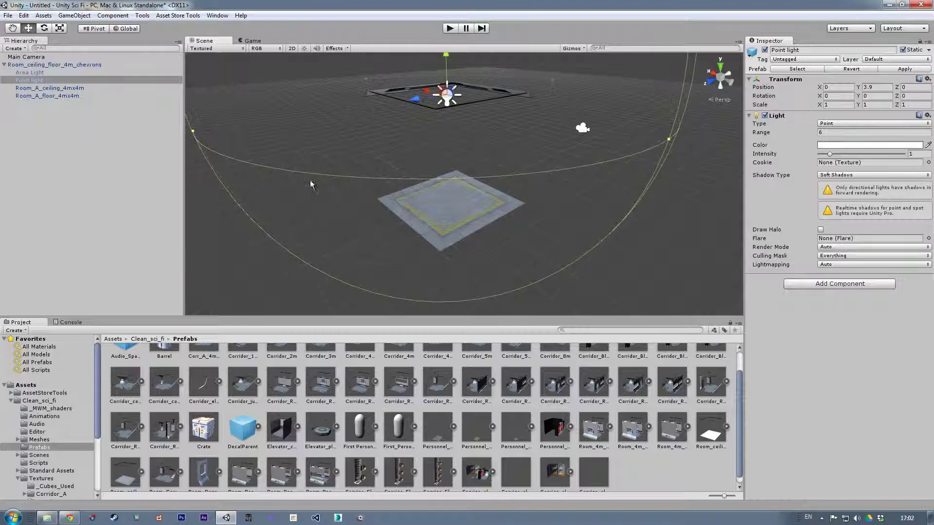
alt+drag(486, 150, 485, 144)
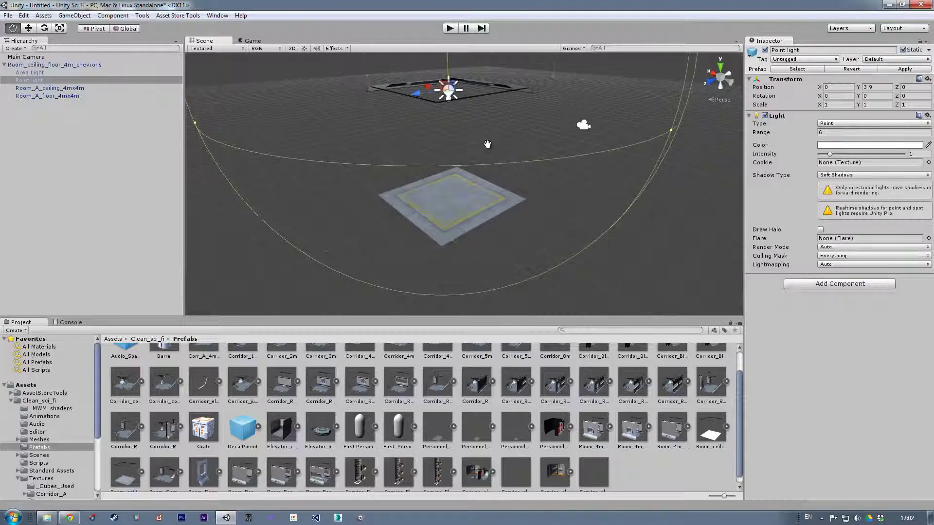
click(5, 65)
click(43, 65)
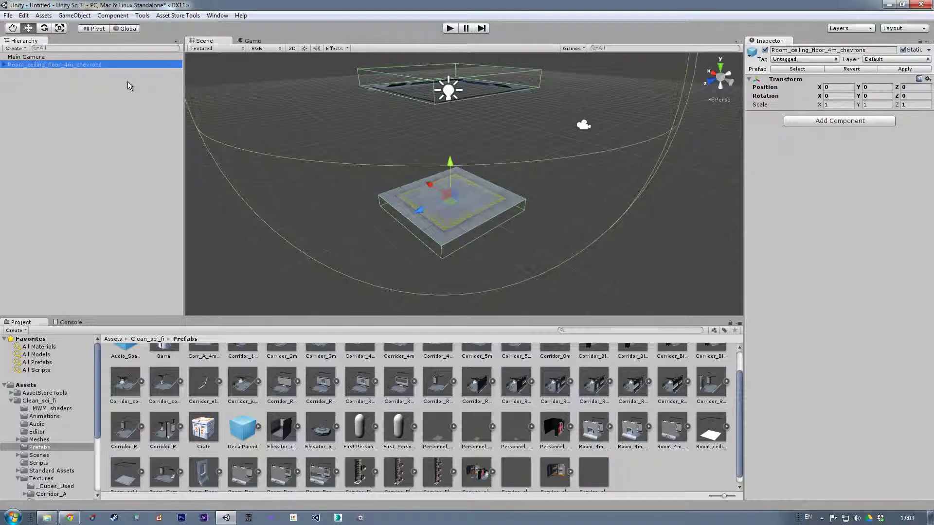
Duplicate the chevrons piece twice along X into a row of three tiles and select the row
key(ctrl+d)
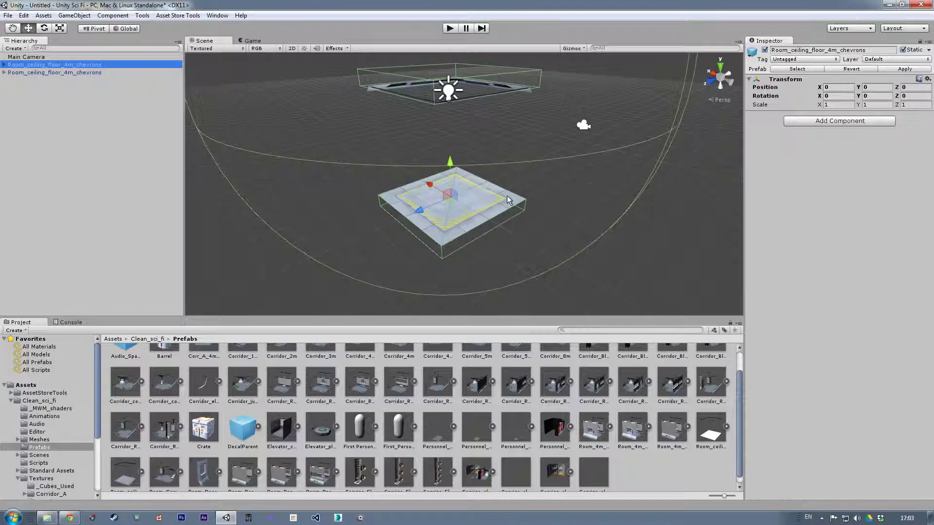
middle_drag(491, 226, 521, 230)
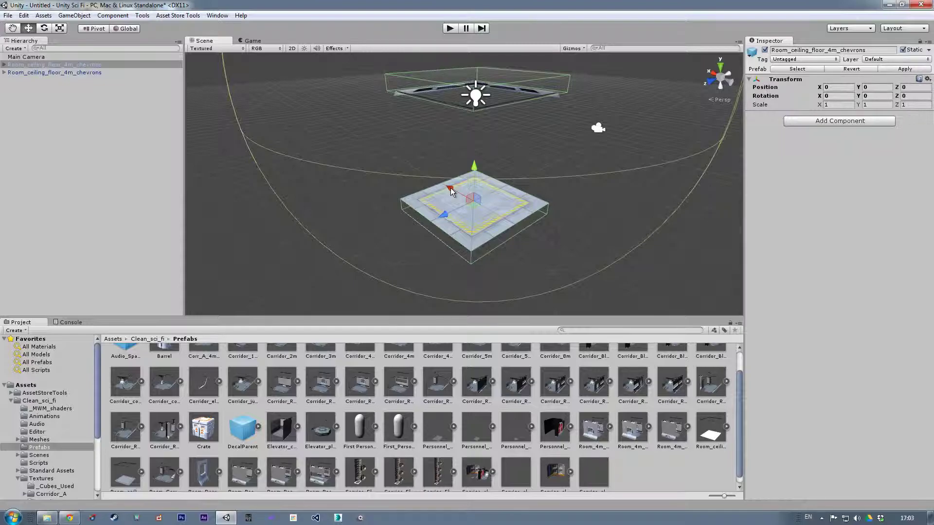
drag(451, 187, 390, 132)
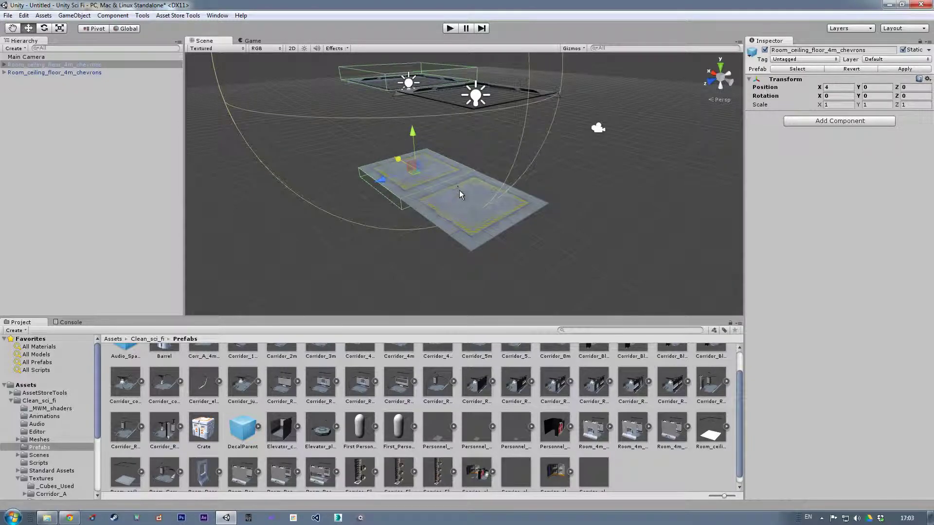
alt+drag(550, 188, 604, 208)
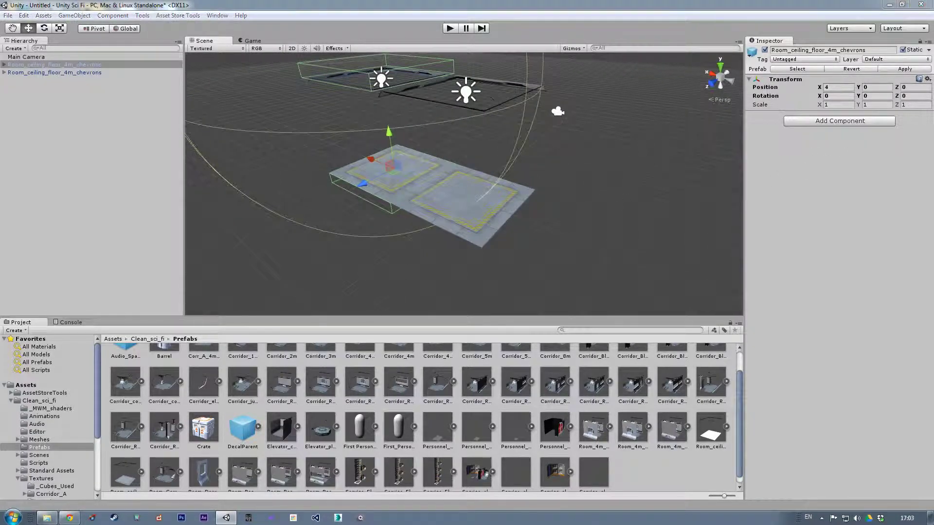
drag(933, 87, 933, 122)
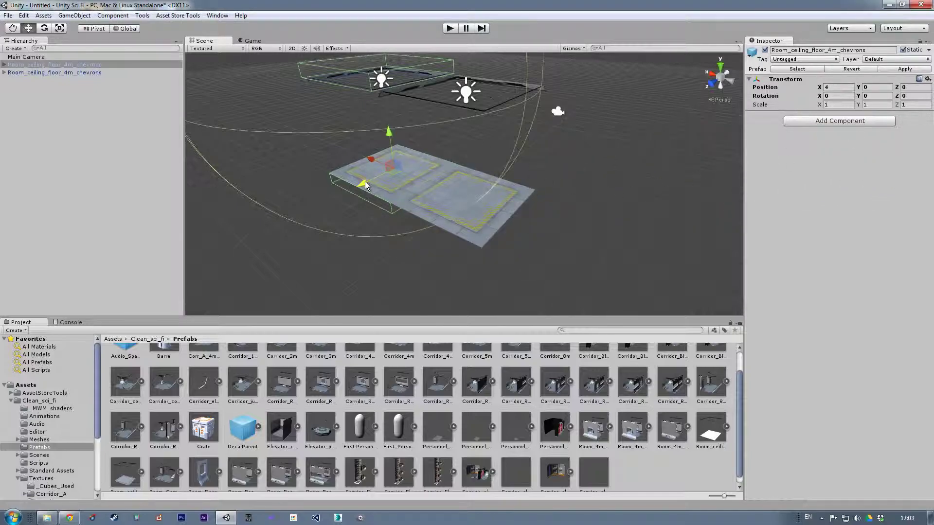
key(ctrl+d)
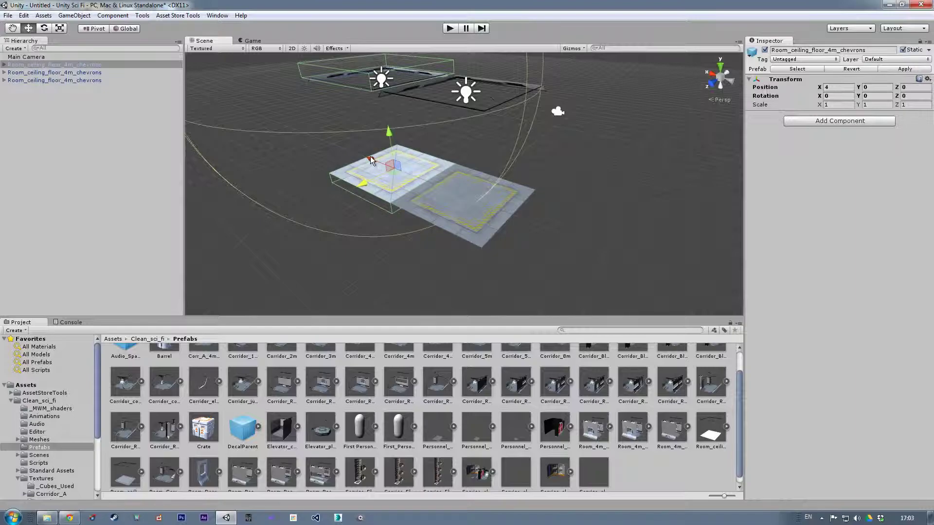
drag(370, 158, 486, 202)
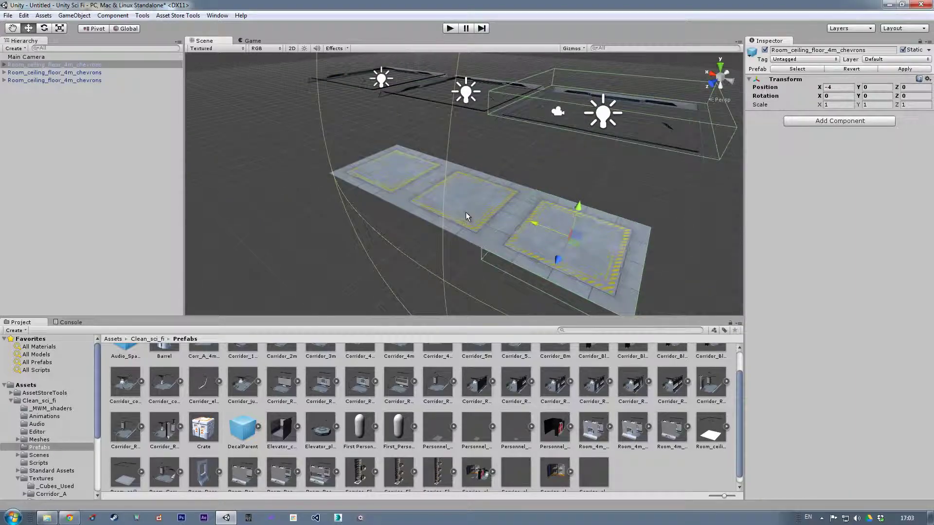
shift+click(464, 211)
shift+click(369, 172)
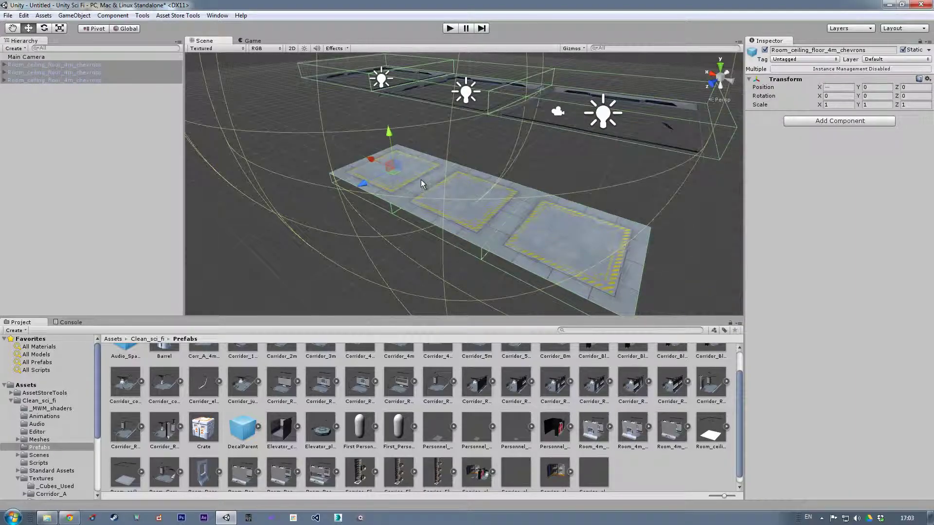
Duplicate the three-tile row twice, sliding each copy along Z to complete the 3×3 grid
key(ctrl+d)
drag(441, 213, 550, 279)
key(ctrl+d)
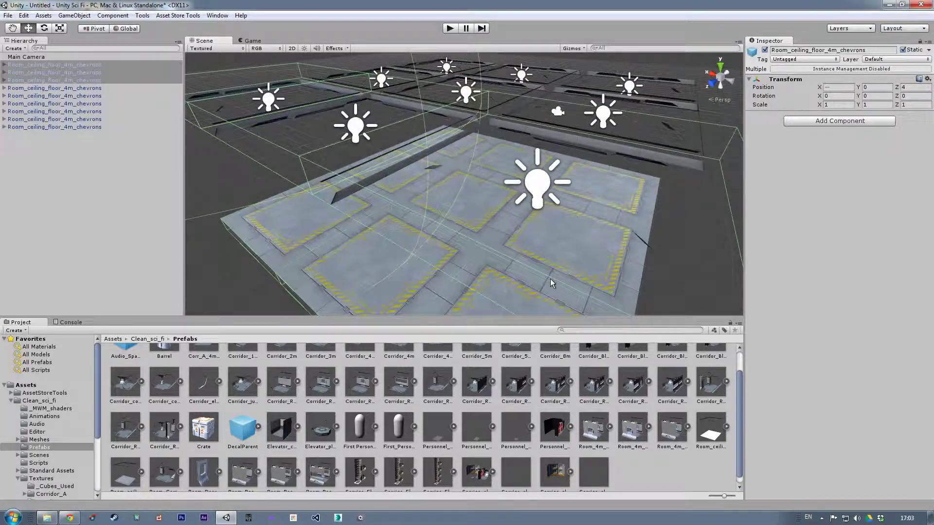
middle_drag(559, 254, 506, 162)
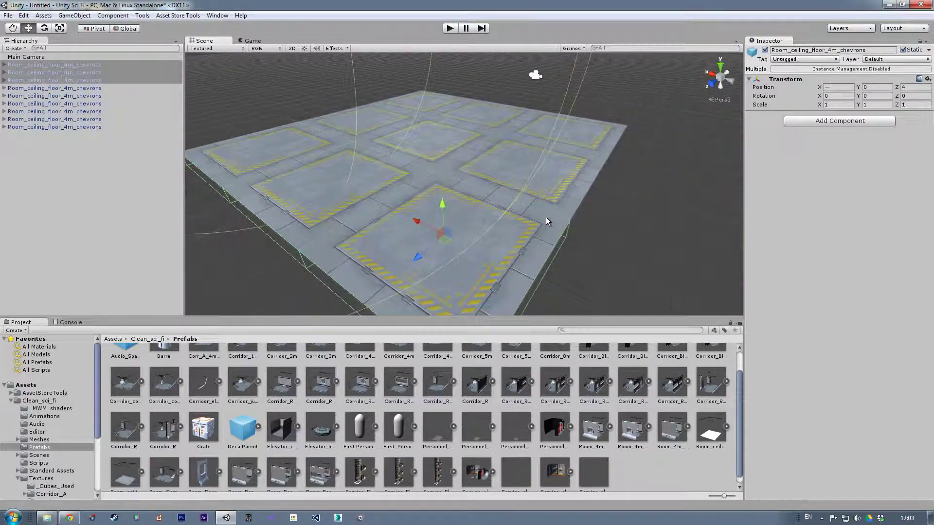
scroll(545, 215, up, 6)
scroll(535, 202, up, 8)
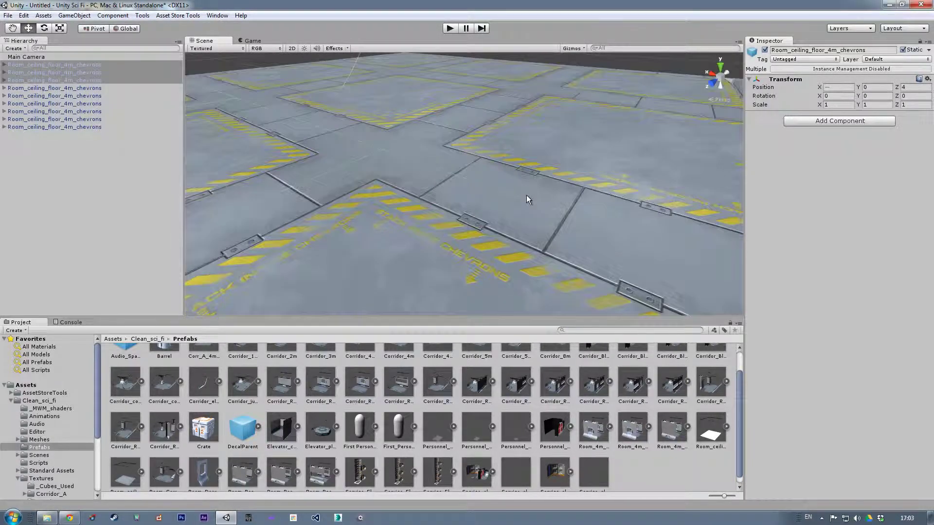
scroll(518, 196, down, 10)
scroll(518, 199, down, 10)
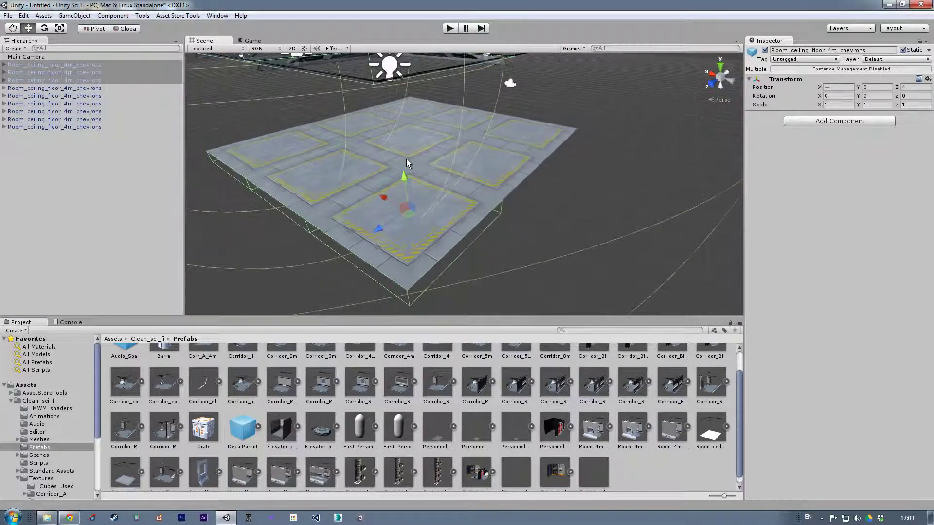
scroll(419, 188, down, 1)
middle_drag(394, 172, 448, 193)
click(432, 143)
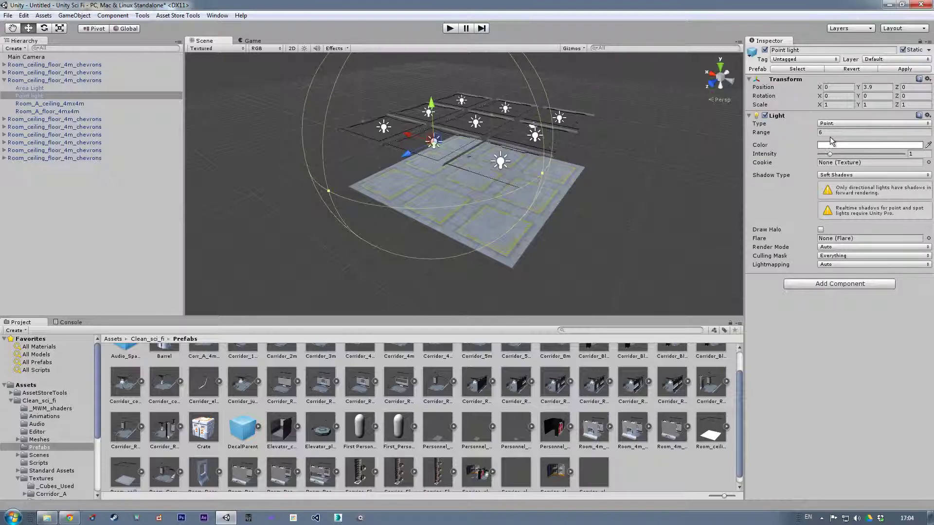
middle_drag(479, 176, 452, 184)
scroll(452, 185, up, 2)
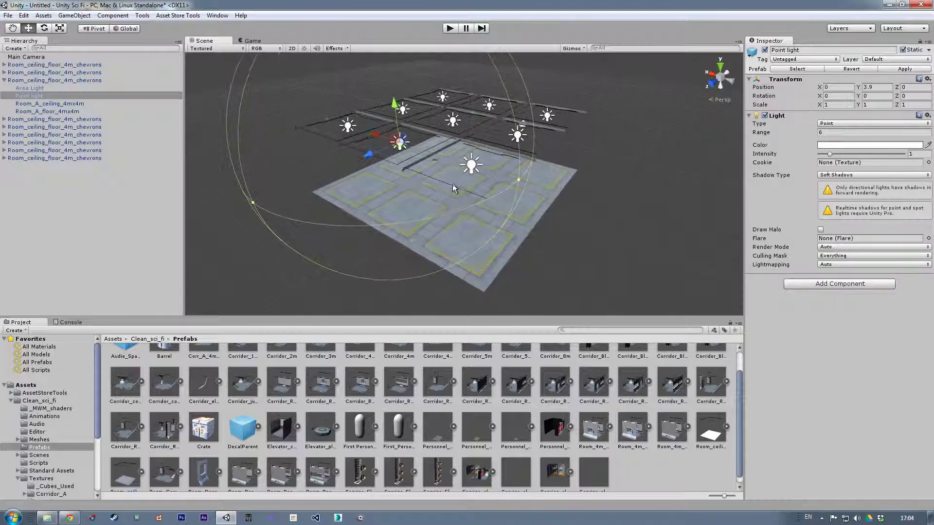
scroll(453, 188, up, 2)
scroll(475, 194, up, 2)
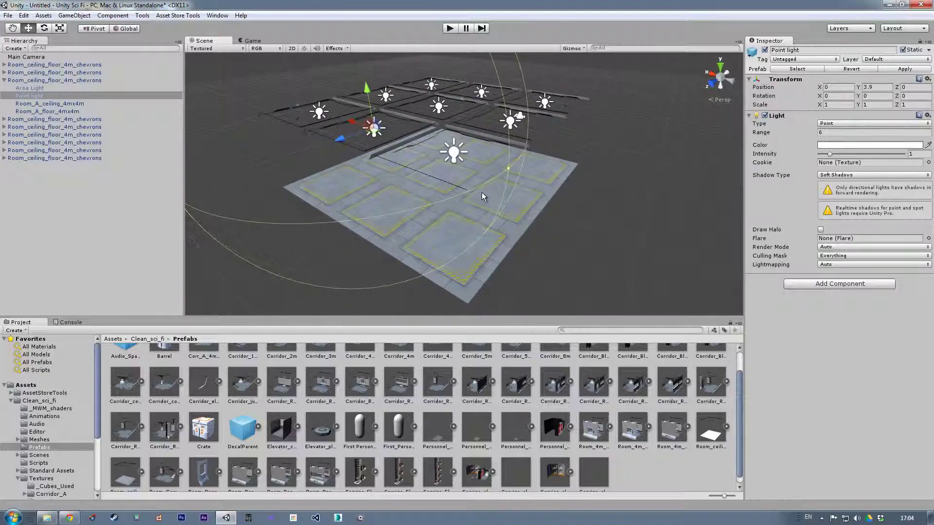
scroll(487, 191, up, 3)
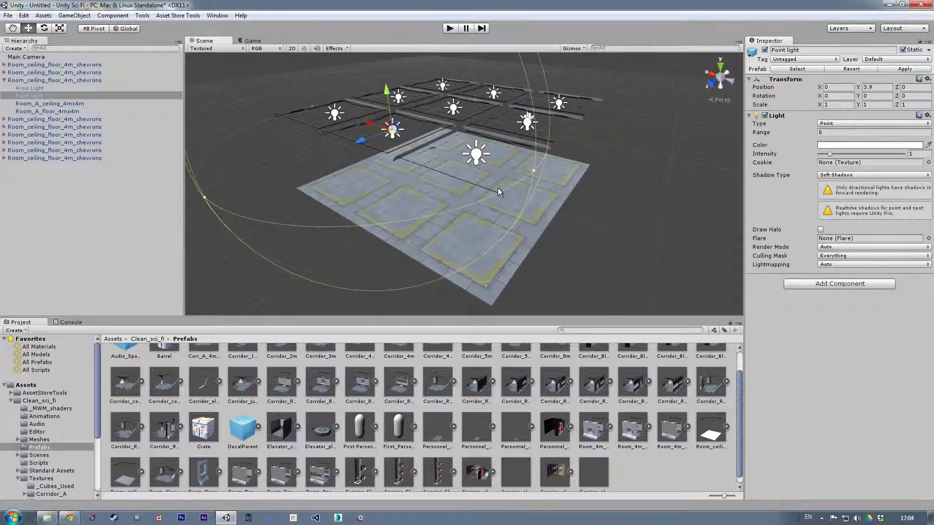
mouse_move(498, 189)
middle_down()
mouse_move(467, 180)
mouse_move(489, 184)
middle_up()
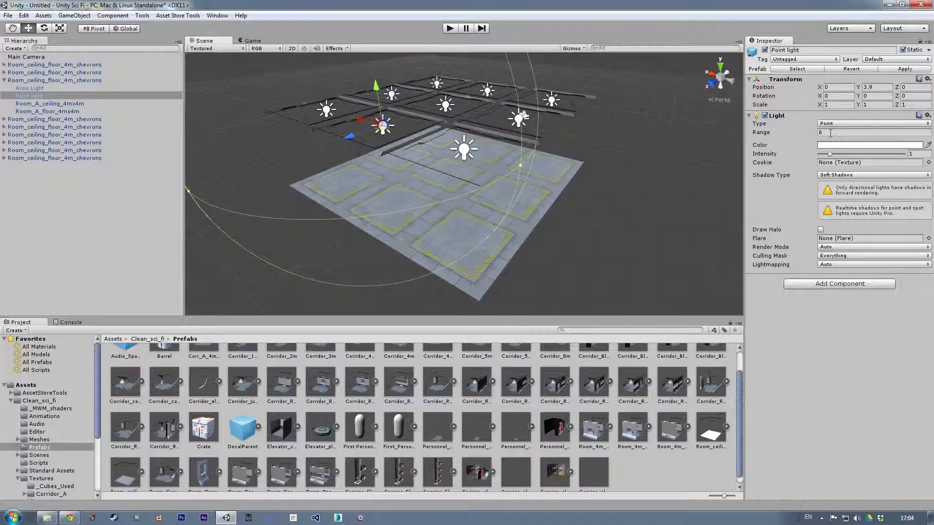
middle_drag(472, 172, 471, 177)
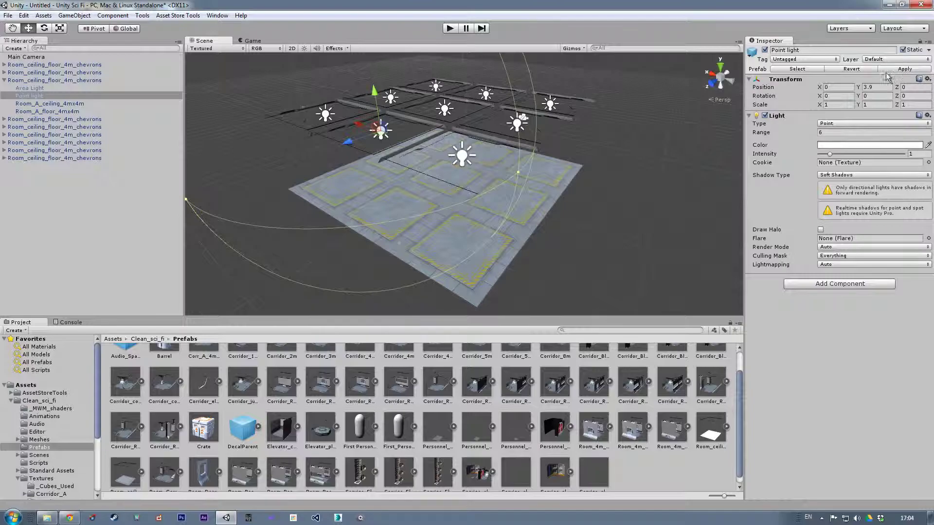
middle_drag(441, 142, 466, 137)
middle_drag(509, 172, 450, 142)
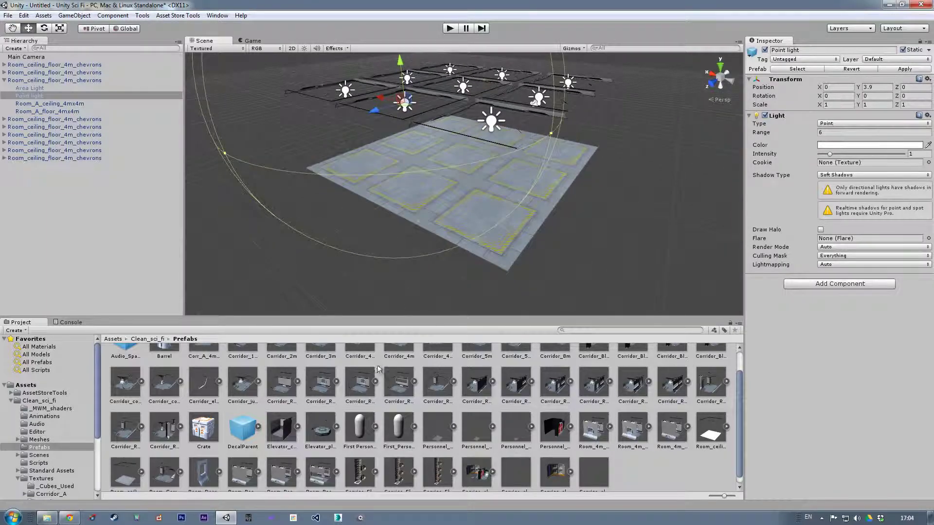
click(286, 385)
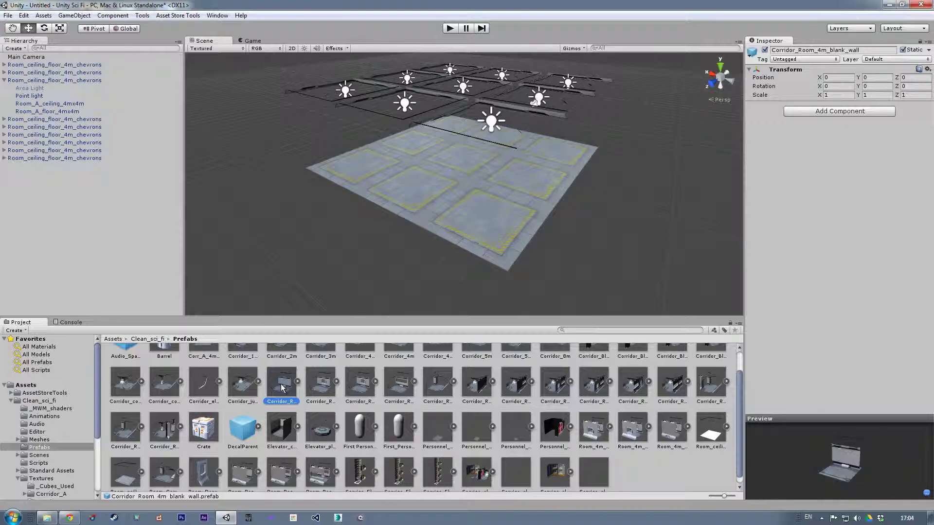
Place a Corridor_Room_4m_blank_wall beside the floor grid and move it along Z to X 8.646387, Z -2.04575
drag(283, 388, 287, 102)
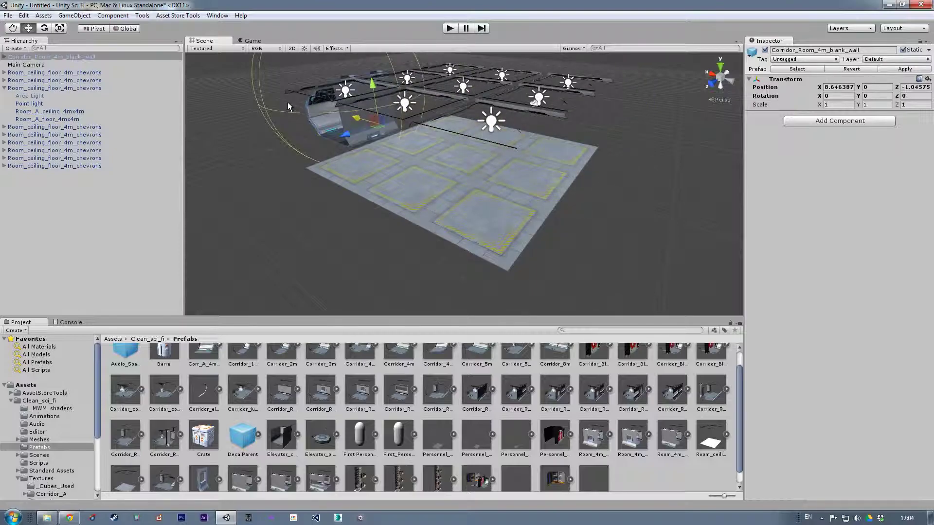
middle_drag(288, 102, 410, 209)
scroll(418, 194, up, 8)
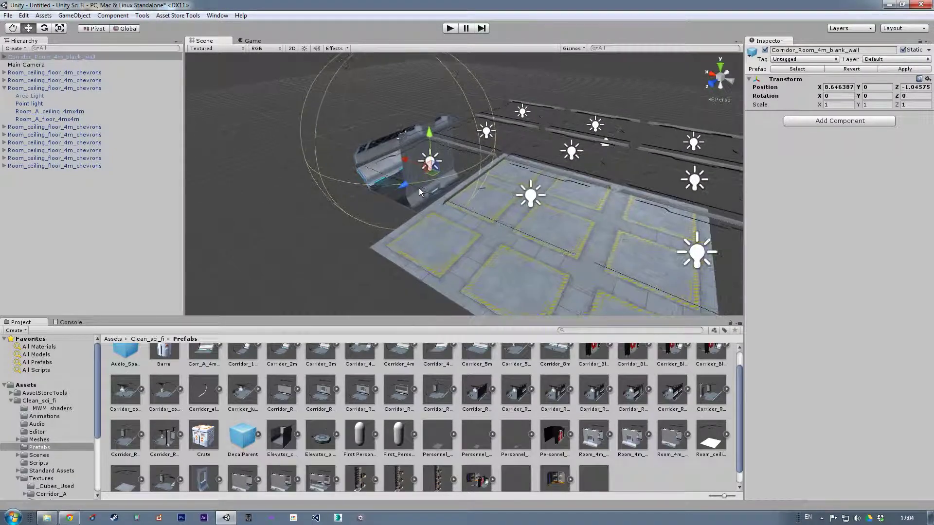
scroll(419, 175, up, 3)
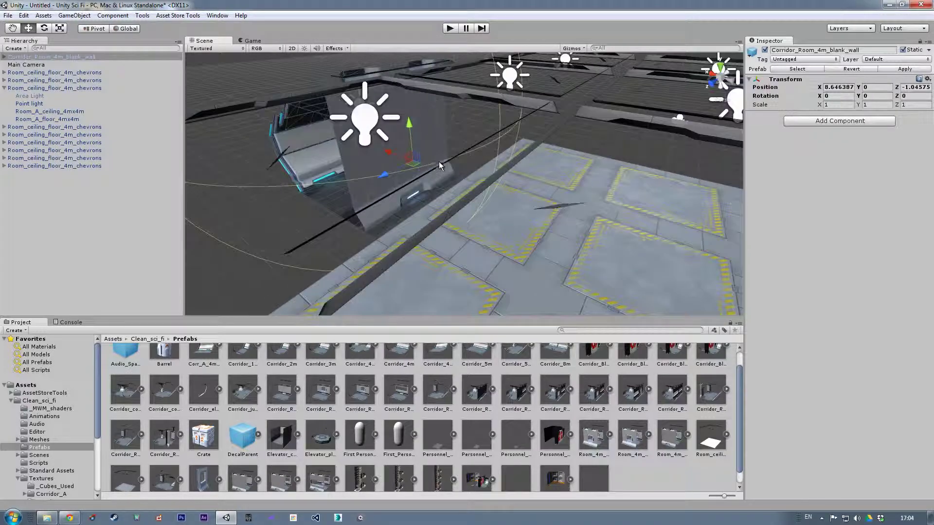
ctrl+drag(384, 177, 400, 164)
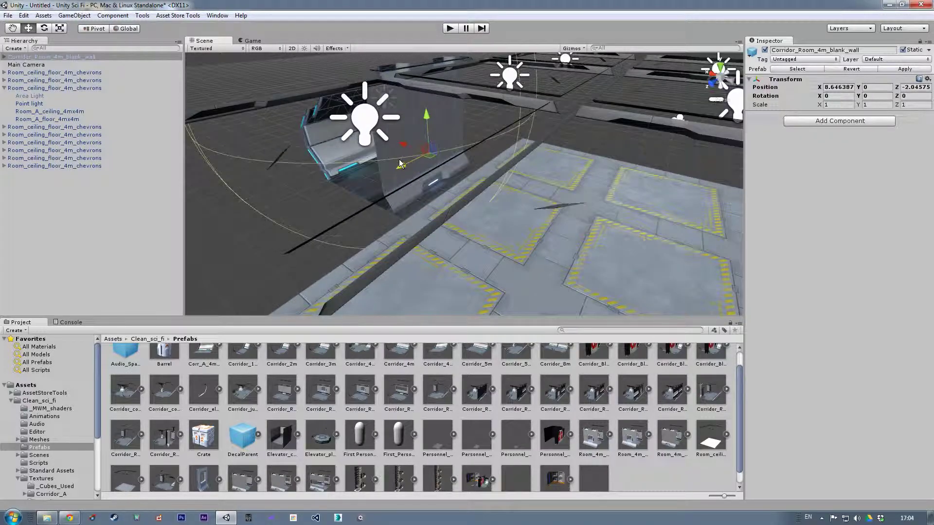
scroll(416, 202, up, 10)
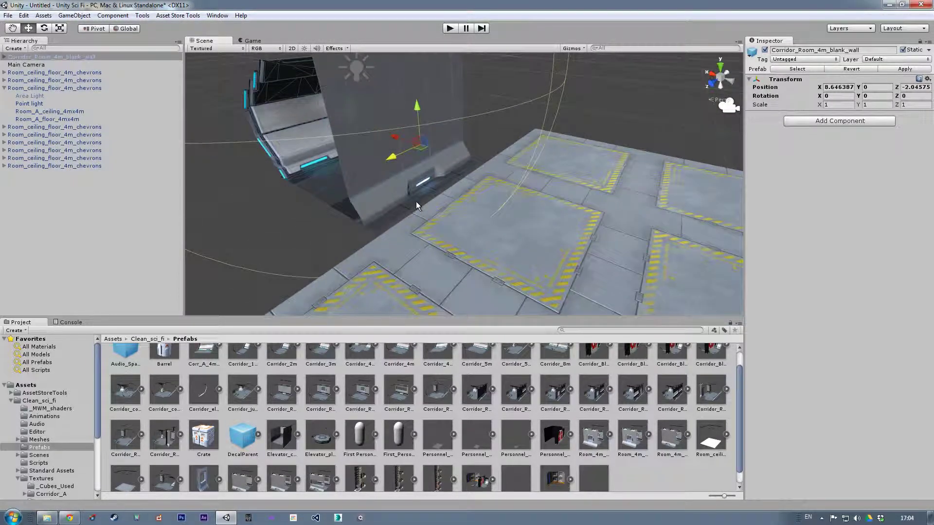
scroll(435, 214, down, 10)
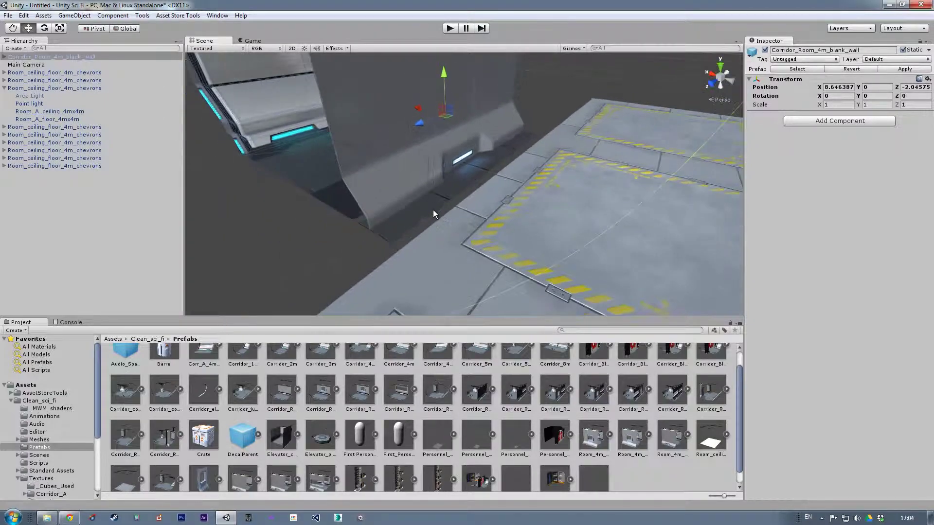
scroll(457, 224, down, 4)
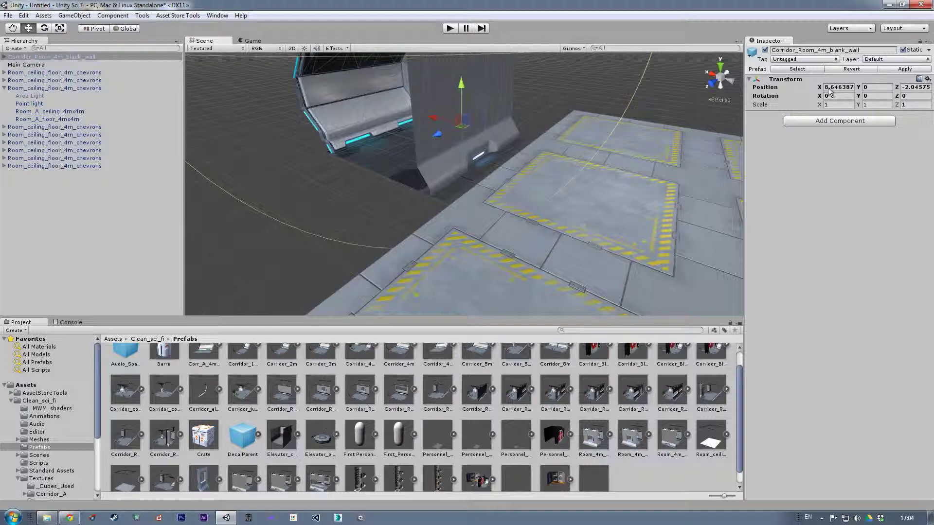
alt+drag(615, 155, 650, 146)
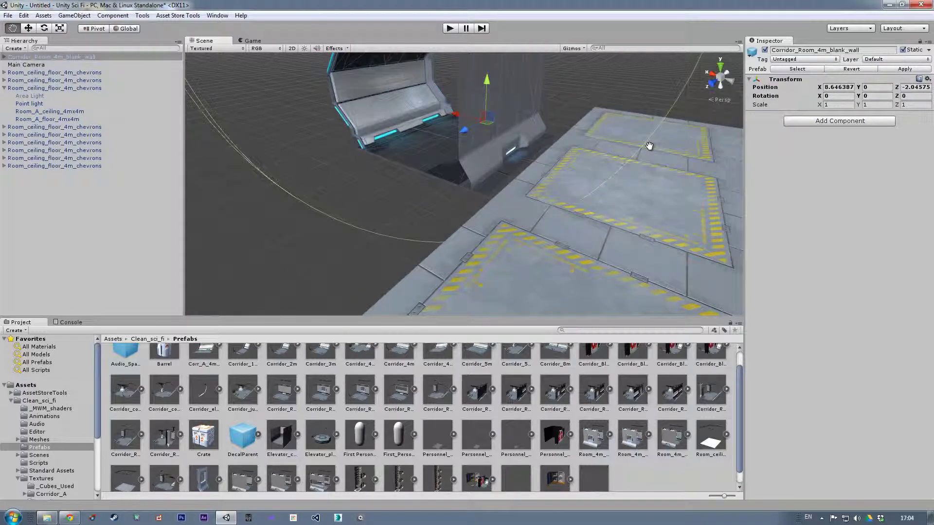
click(837, 88)
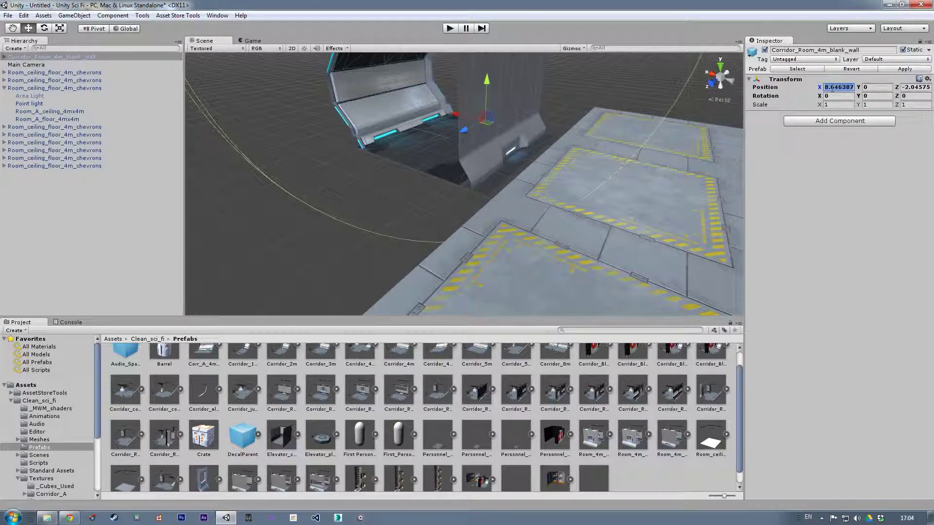
Enter 8.5 as the wall's Position X, then undo it back to 8.646387
text(8.5)
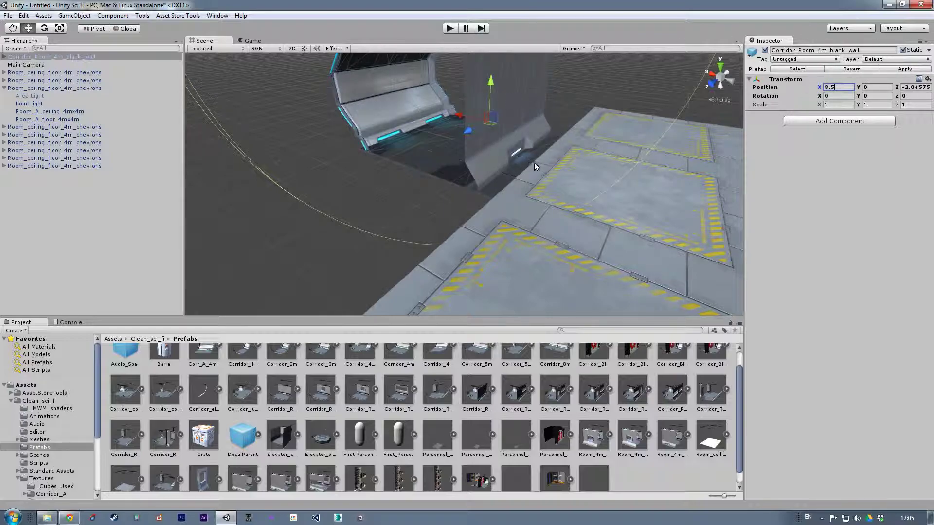
middle_drag(535, 161, 541, 167)
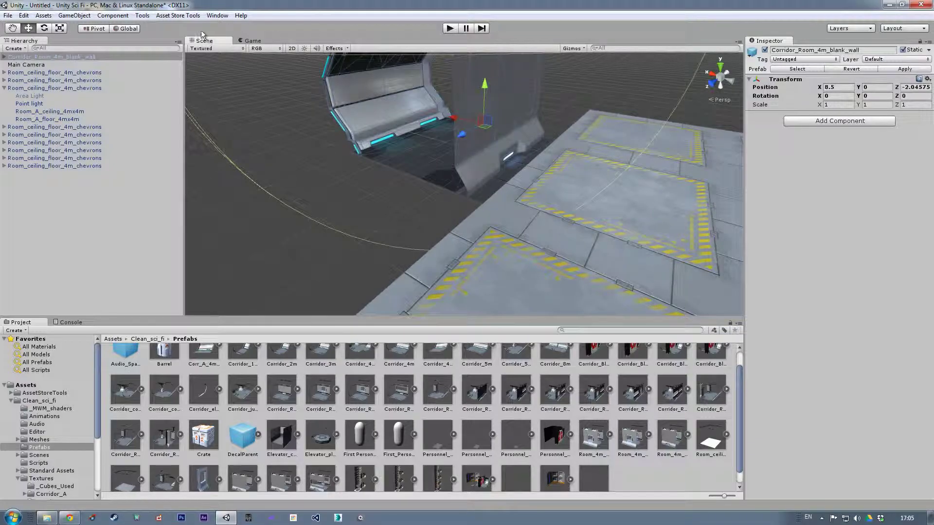
click(24, 16)
click(51, 26)
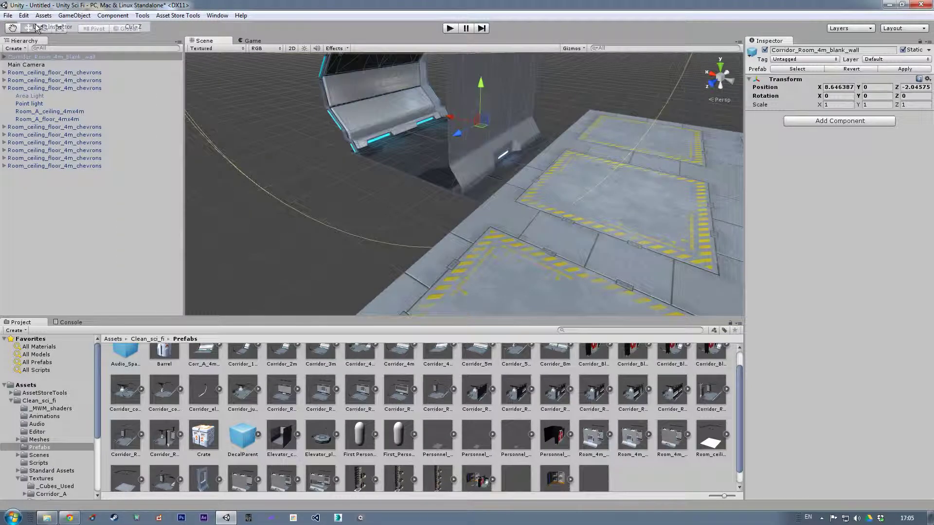
middle_drag(501, 167, 527, 165)
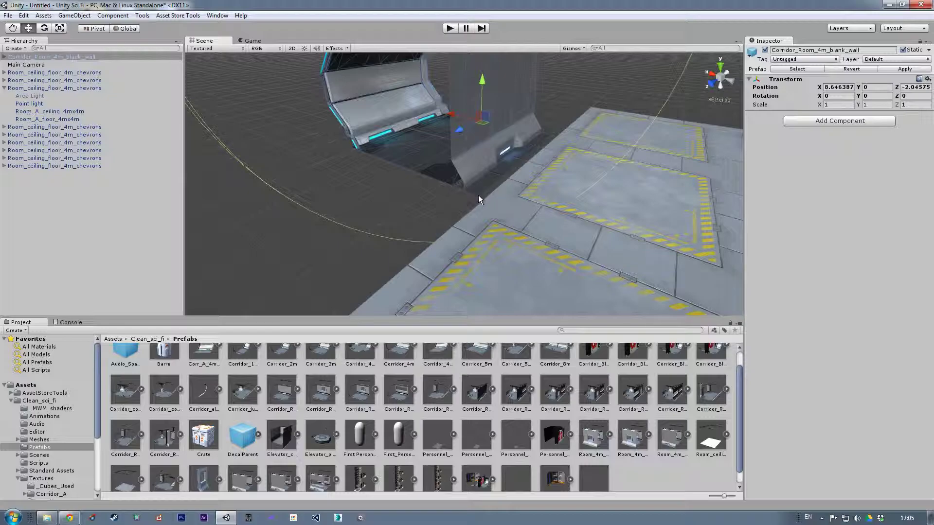
Vertex-snap the wall's corner onto the floor corner, placing it at X 8.5, Y 0, Z -2
key(v)
drag(479, 197, 480, 201)
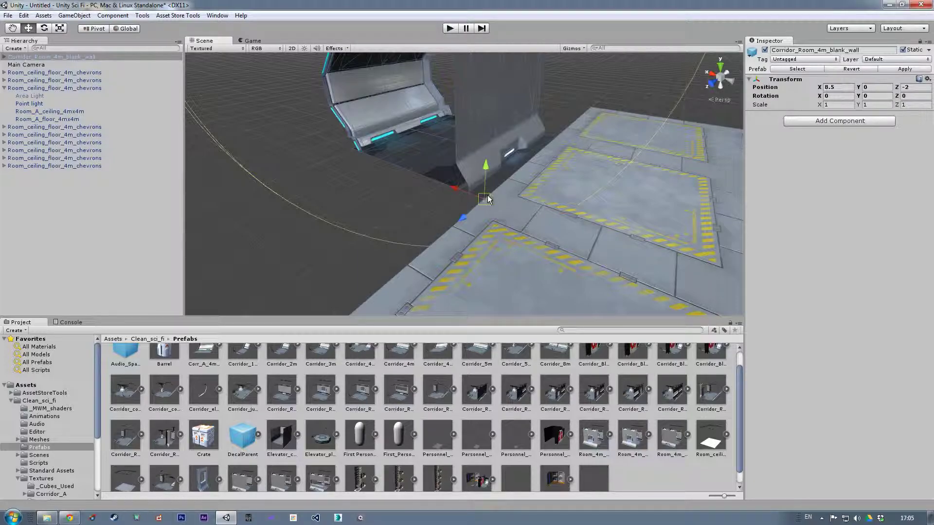
key(v)
middle_drag(528, 178, 489, 187)
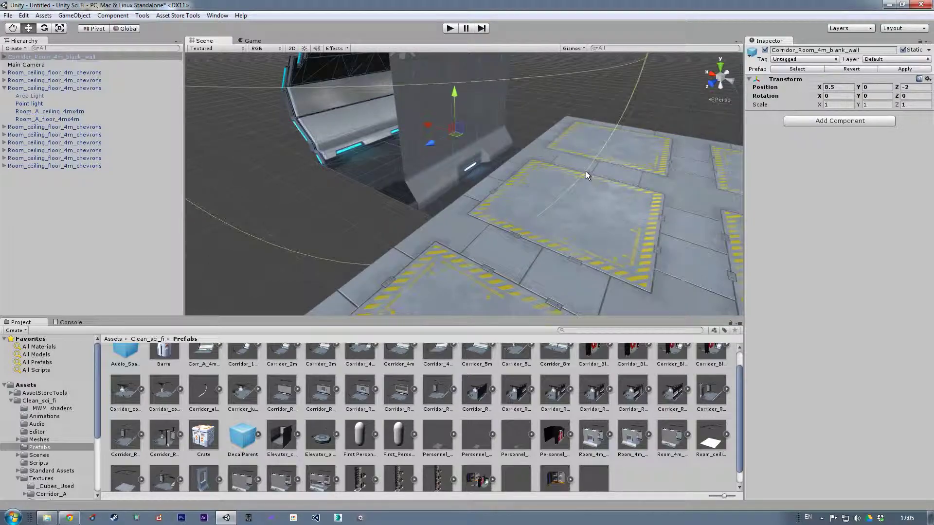
mouse_move(587, 176)
alt+mouse_down()
mouse_move(316, 189)
mouse_move(603, 190)
mouse_move(634, 175)
mouse_move(594, 176)
alt+mouse_up()
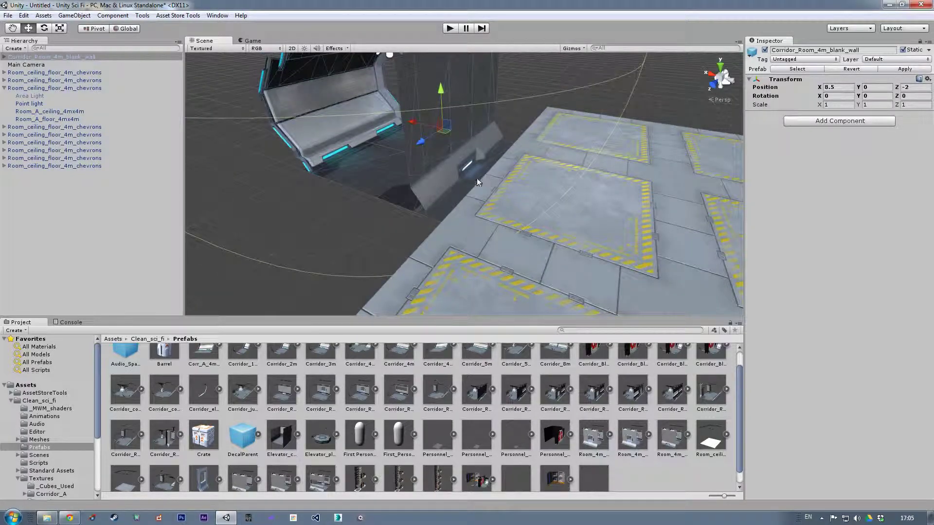
middle_drag(504, 183, 531, 172)
scroll(531, 171, down, 4)
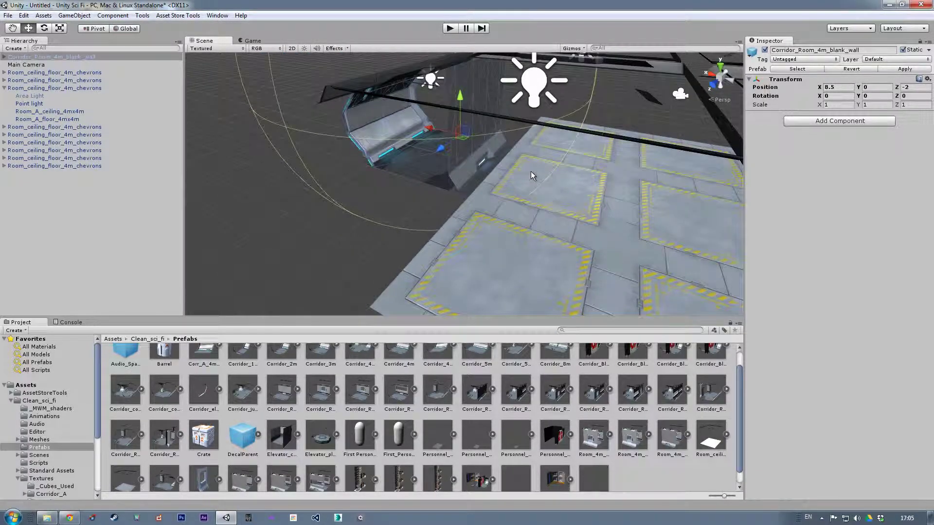
alt+drag(530, 172, 526, 195)
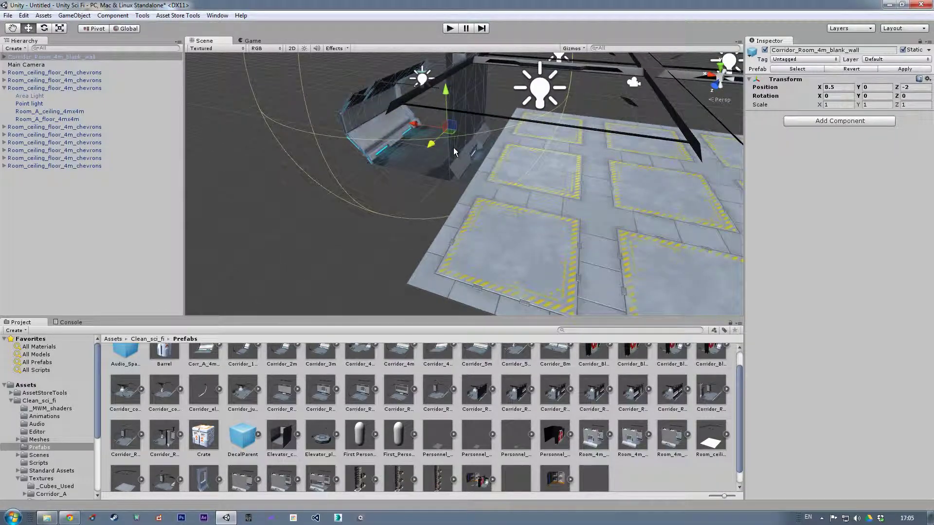
Duplicate the blank wall twice, placing copies at Z 2 and at X -4.5, Z 2, then frame the last
middle_drag(528, 175, 493, 165)
key(ctrl+d)
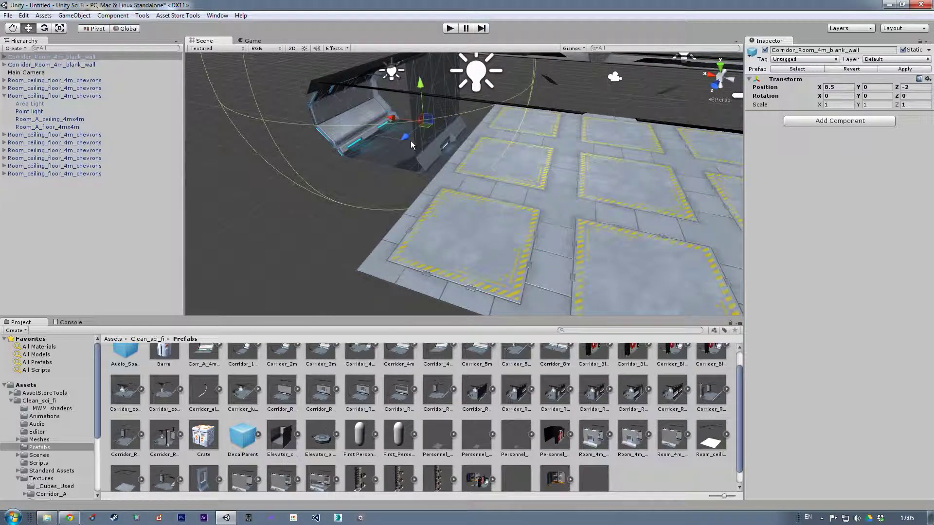
drag(406, 139, 385, 185)
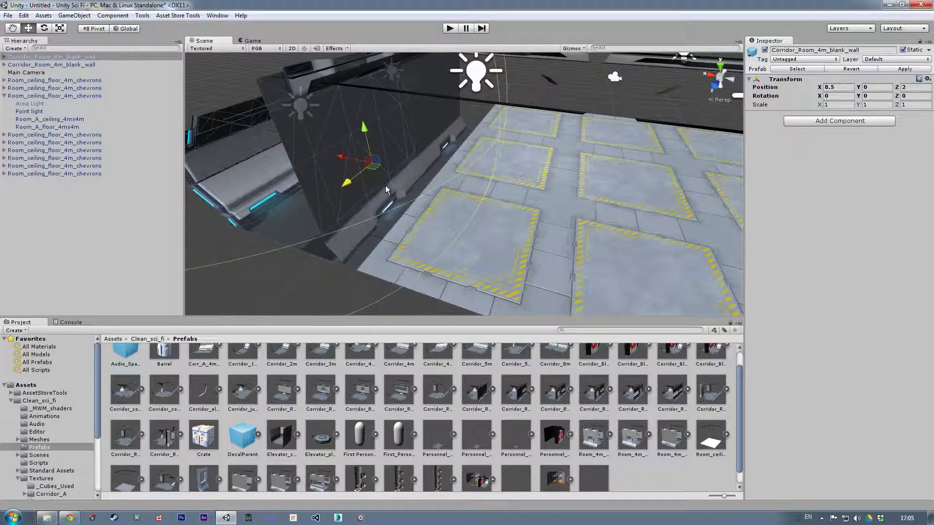
middle_drag(534, 216, 442, 181)
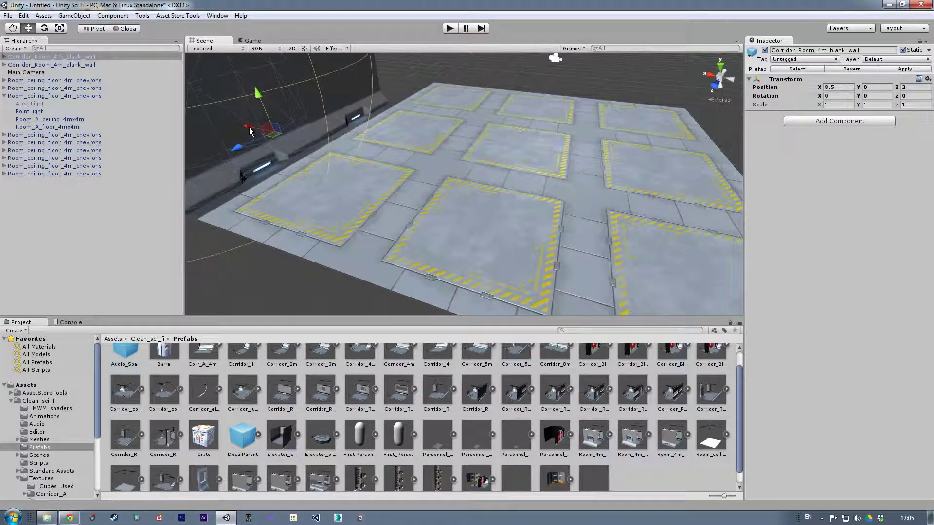
key(ctrl+d)
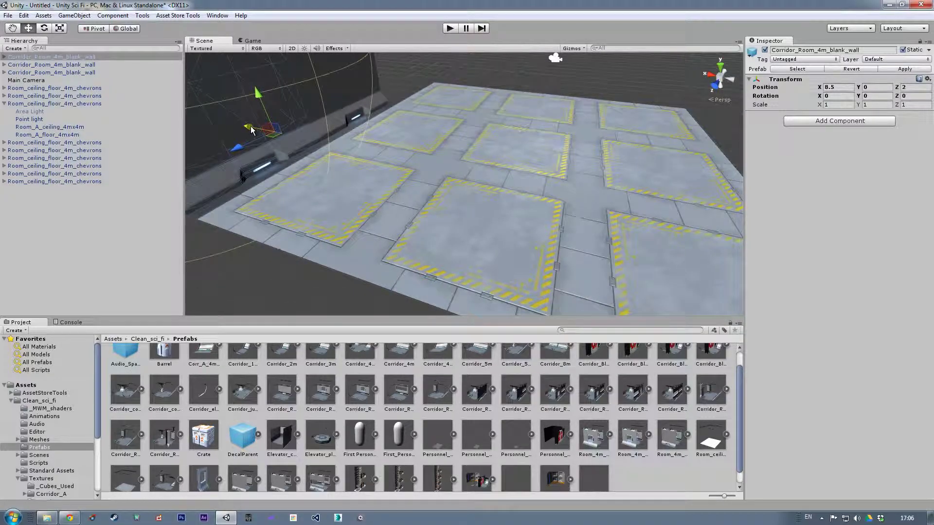
drag(249, 128, 512, 172)
key(f)
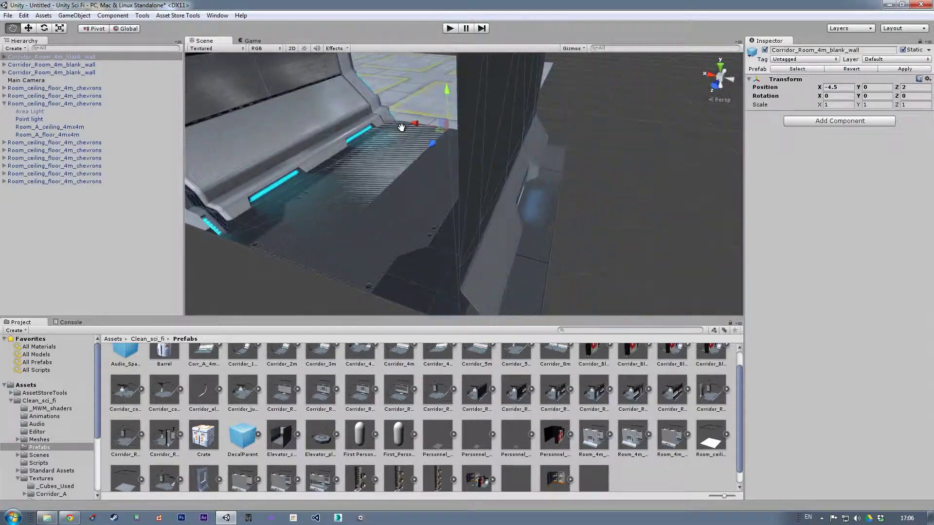
scroll(437, 141, down, 5)
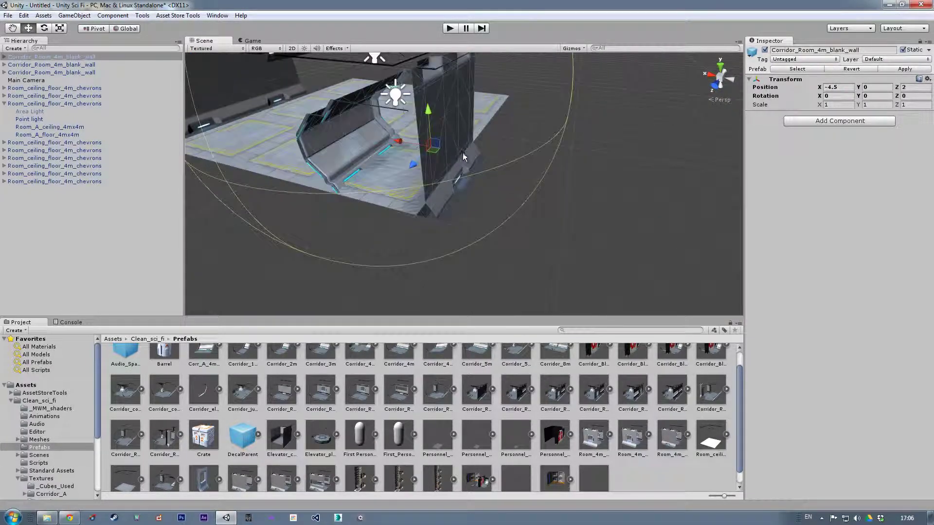
Rotate the third blank wall to -180° around Y, checking the rotation snap step
alt+drag(532, 180, 508, 188)
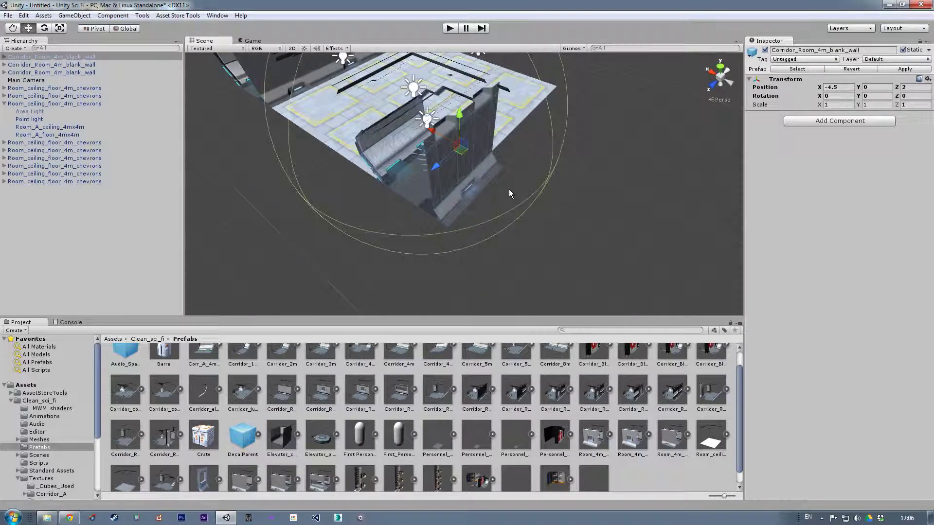
click(47, 30)
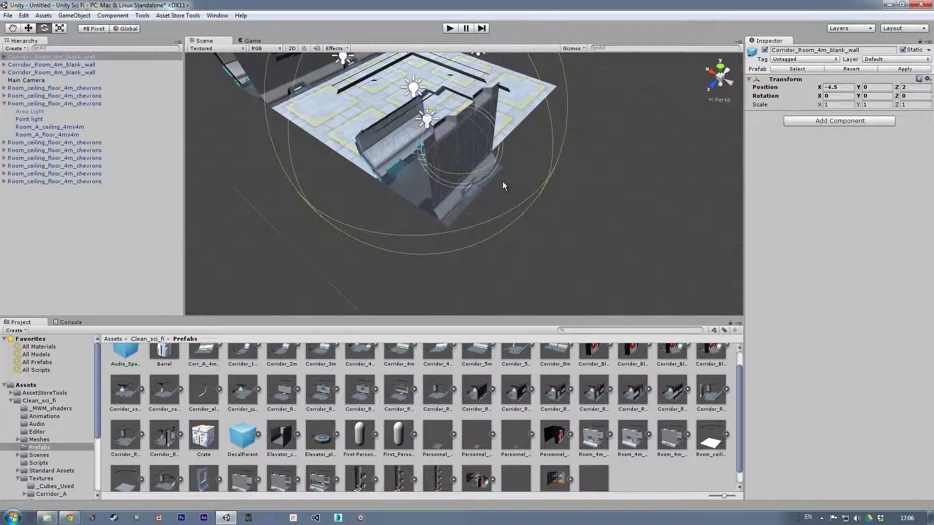
alt+drag(503, 182, 500, 179)
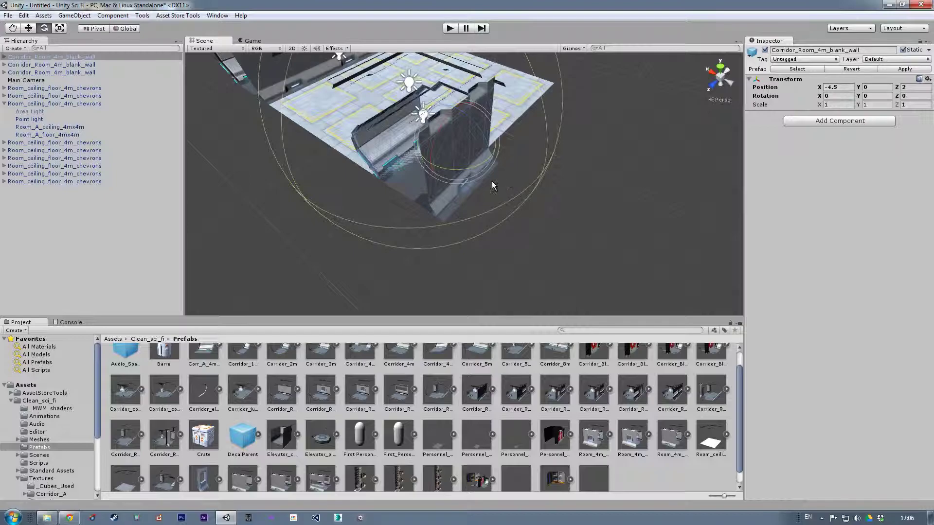
middle_drag(491, 173, 480, 190)
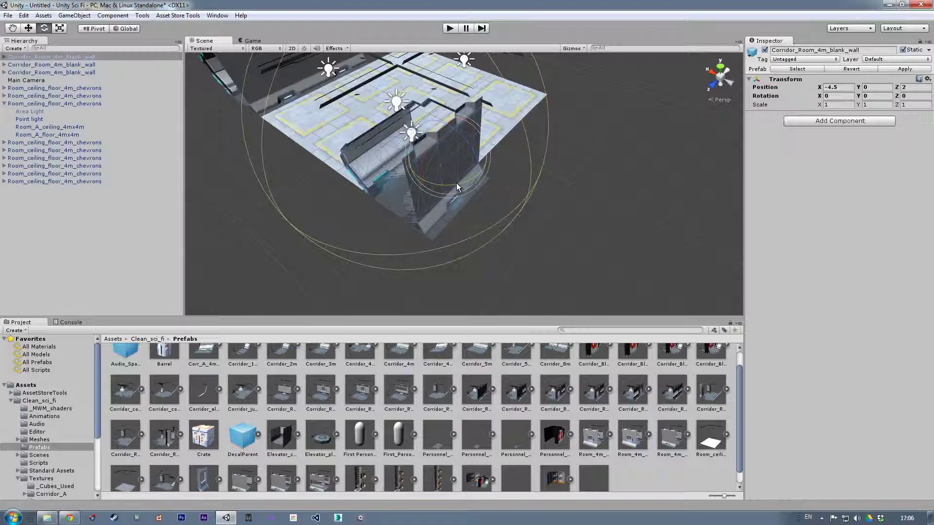
mouse_move(485, 180)
mouse_down()
mouse_move(534, 157)
mouse_move(482, 178)
mouse_up()
drag(491, 180, 529, 161)
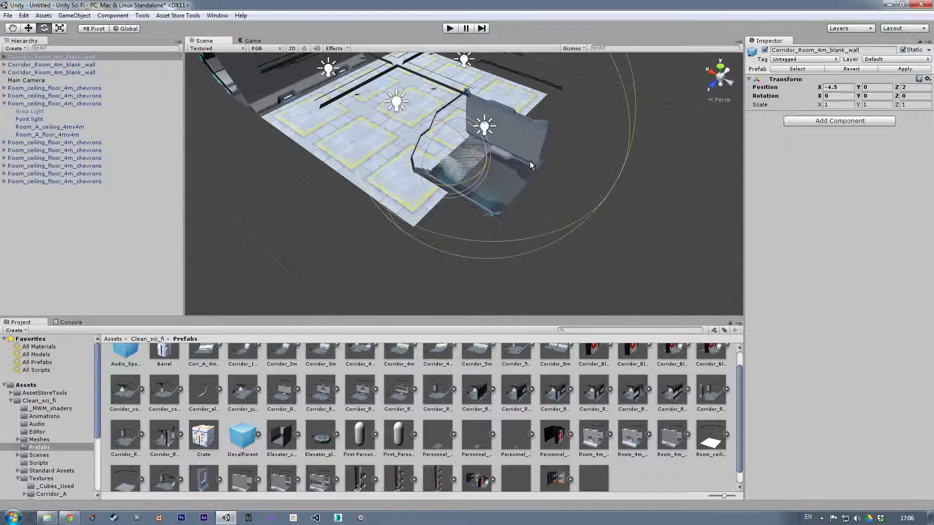
drag(629, 96, 665, 68)
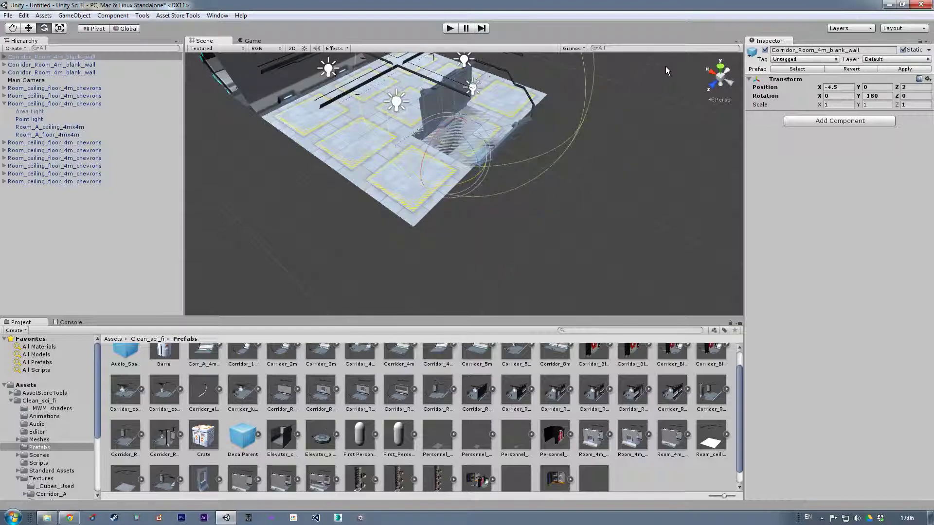
drag(933, 73, 709, 118)
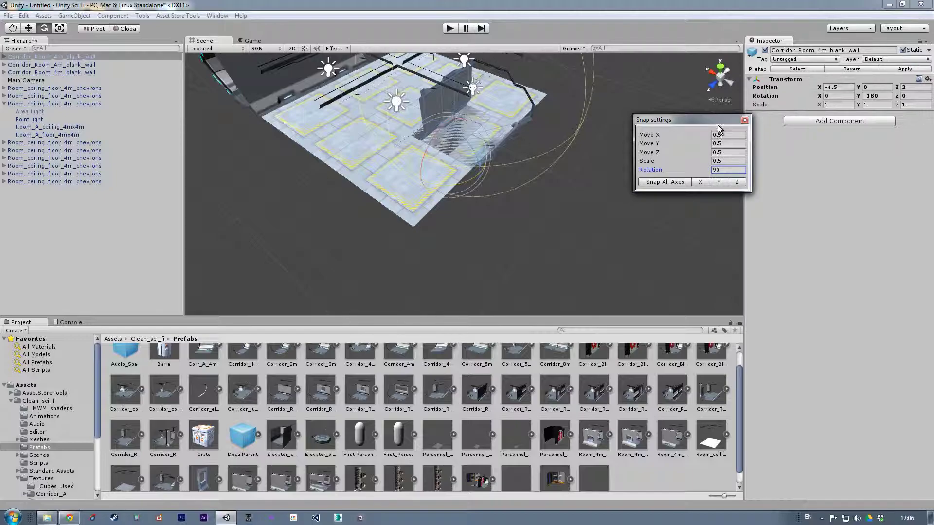
click(745, 119)
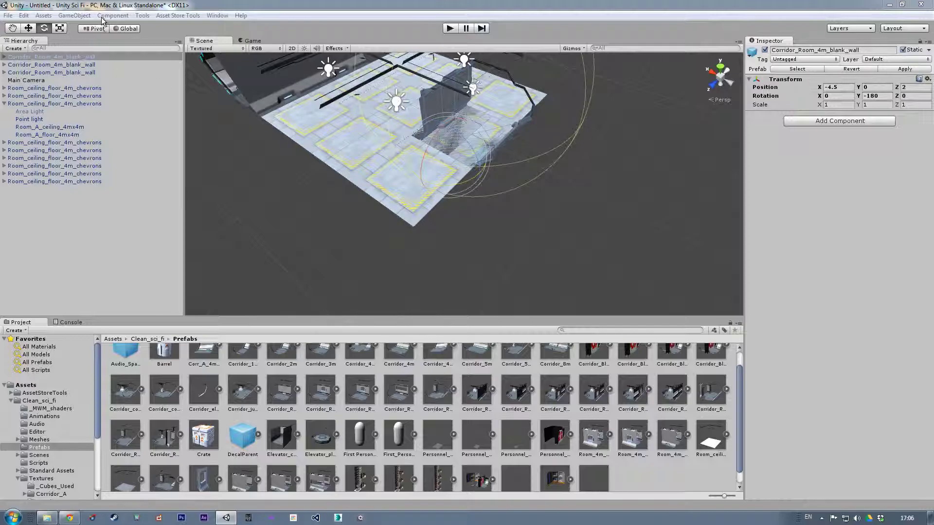
Move the rotated wall to X -8.5 and add a Corridor_Room_corner prefab near the floor
click(29, 29)
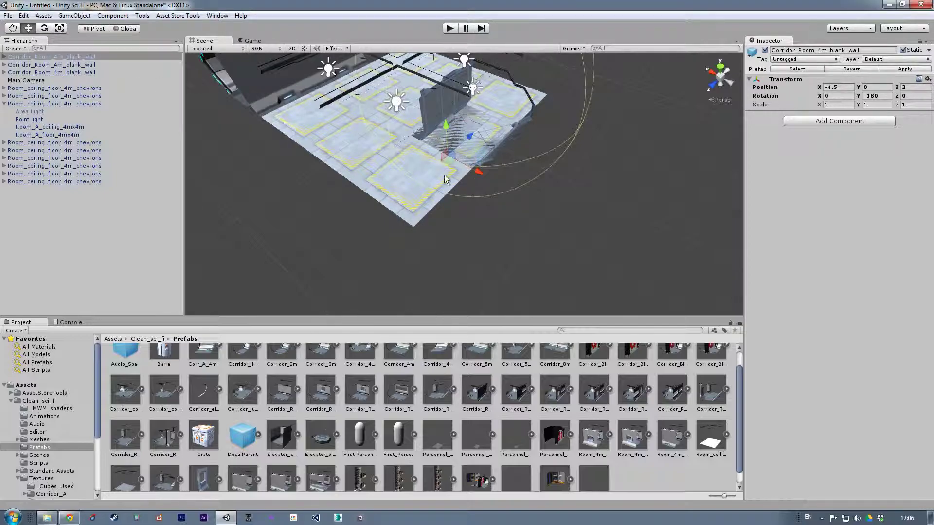
drag(451, 160, 523, 203)
alt+drag(436, 218, 467, 194)
middle_drag(360, 175, 435, 238)
alt+drag(435, 237, 405, 185)
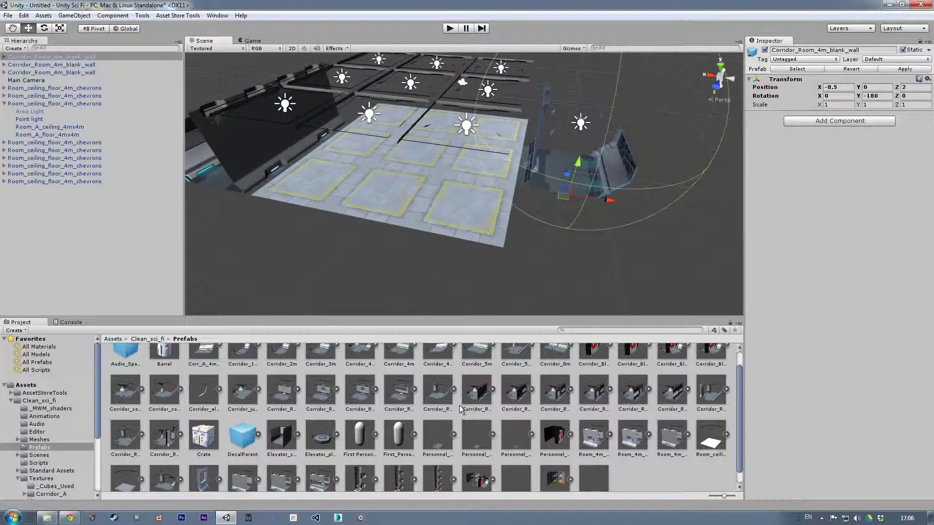
drag(437, 393, 384, 248)
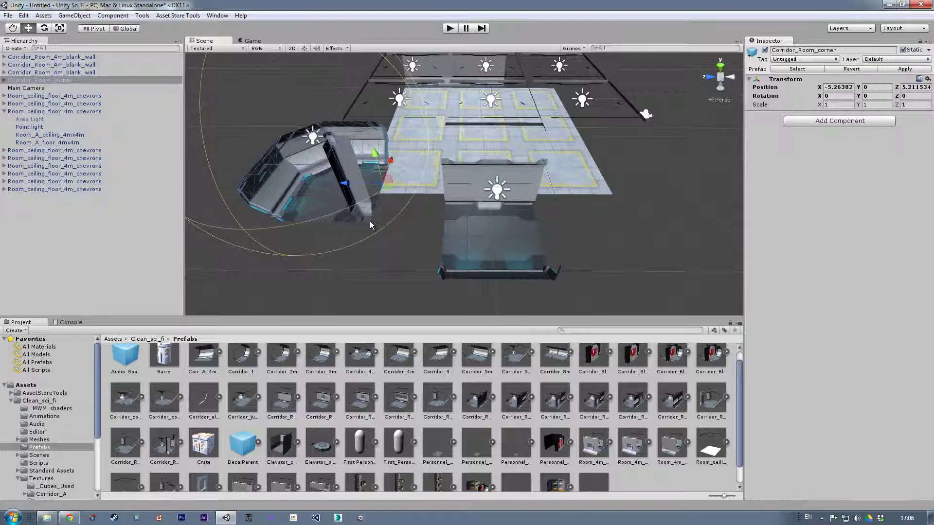
Vertex-snap the corner piece to the floor edge and rotate it -90° around Y
key(v)
drag(372, 224, 362, 197)
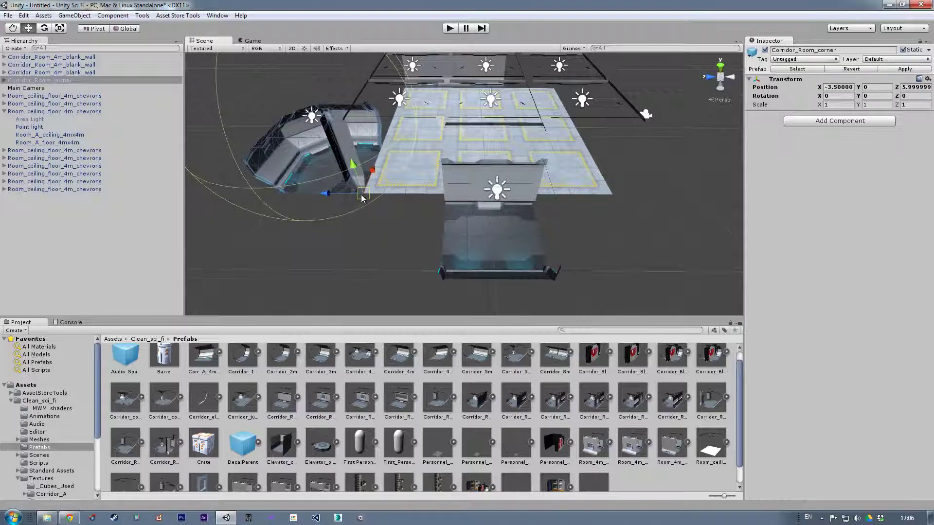
click(44, 28)
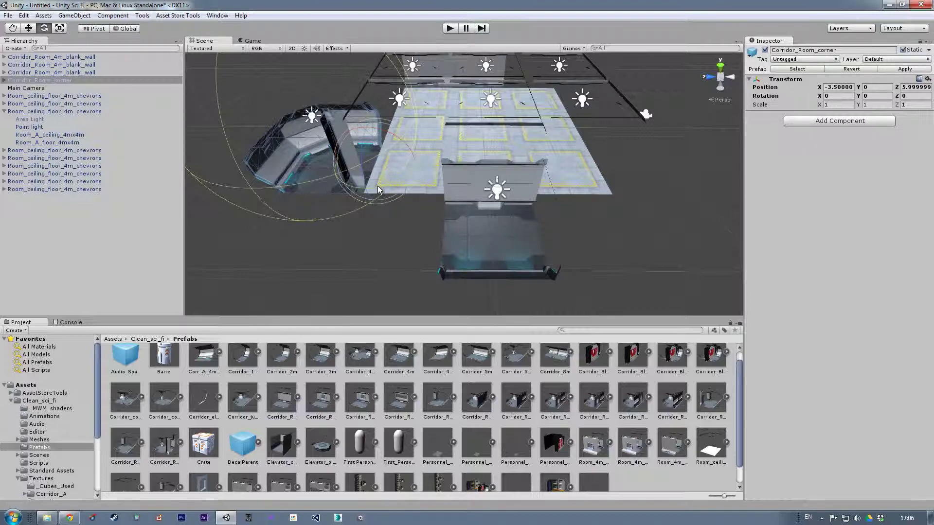
drag(377, 186, 491, 154)
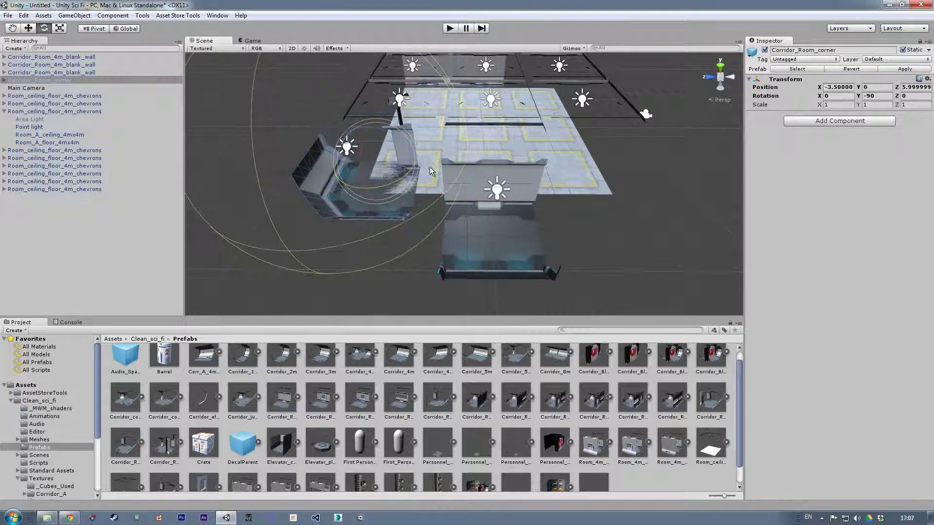
alt+drag(500, 152, 403, 207)
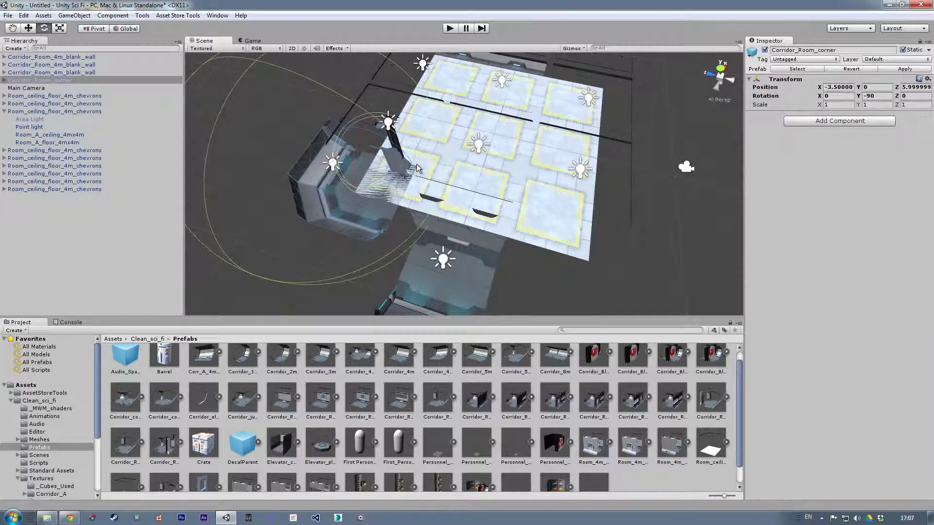
click(28, 28)
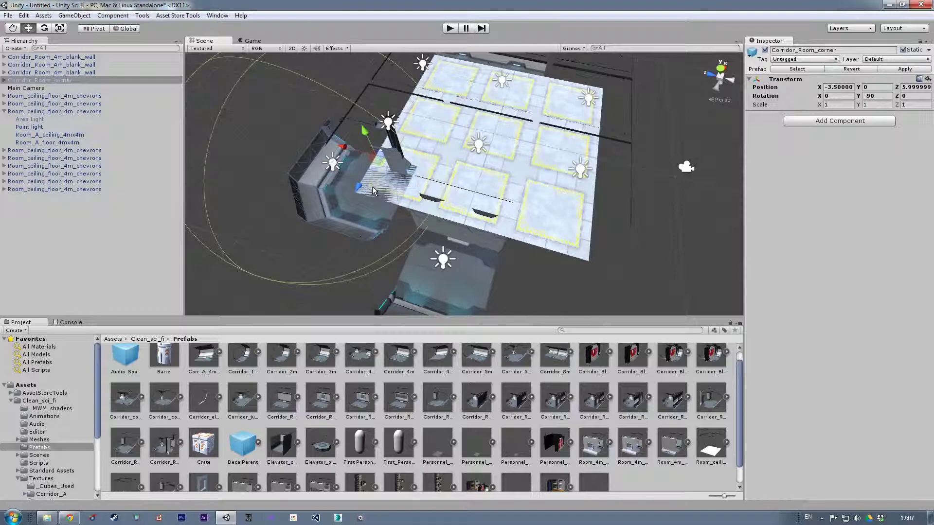
Move the corner piece to X -6, Z 8.5, undoing an accidental move of its small part
middle_drag(405, 176, 429, 165)
drag(396, 156, 288, 206)
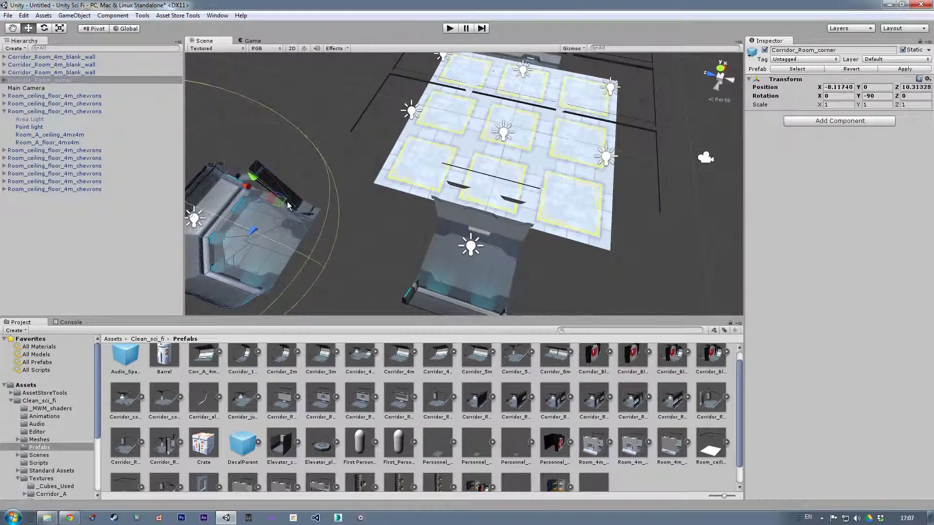
middle_drag(320, 209, 379, 180)
scroll(381, 184, up, 5)
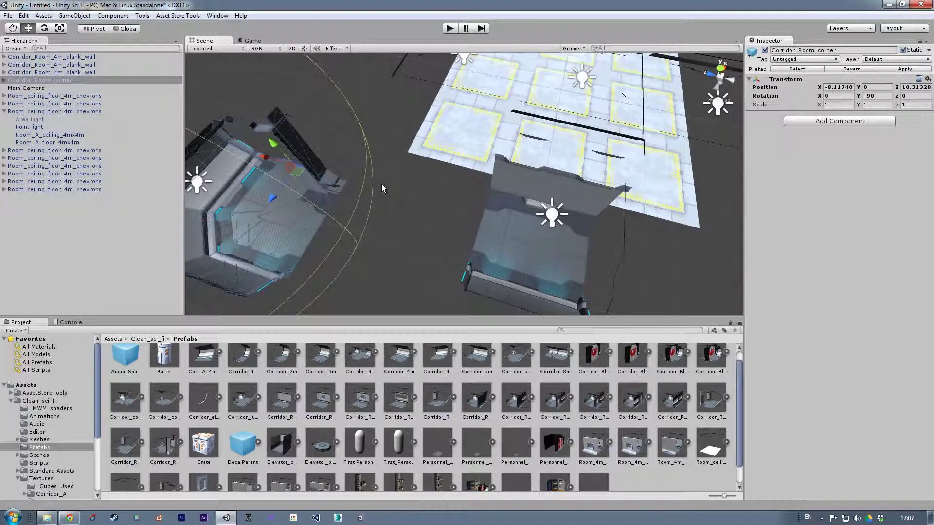
alt+drag(366, 199, 309, 180)
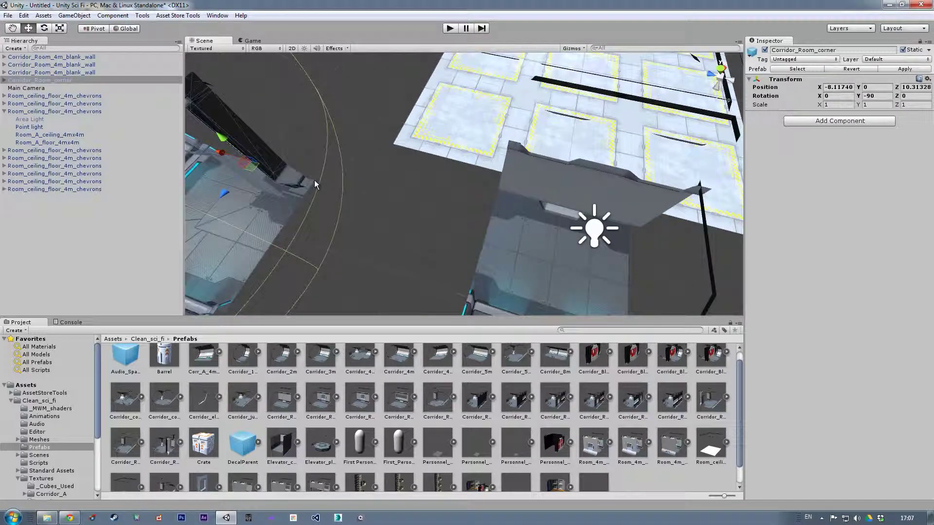
click(314, 183)
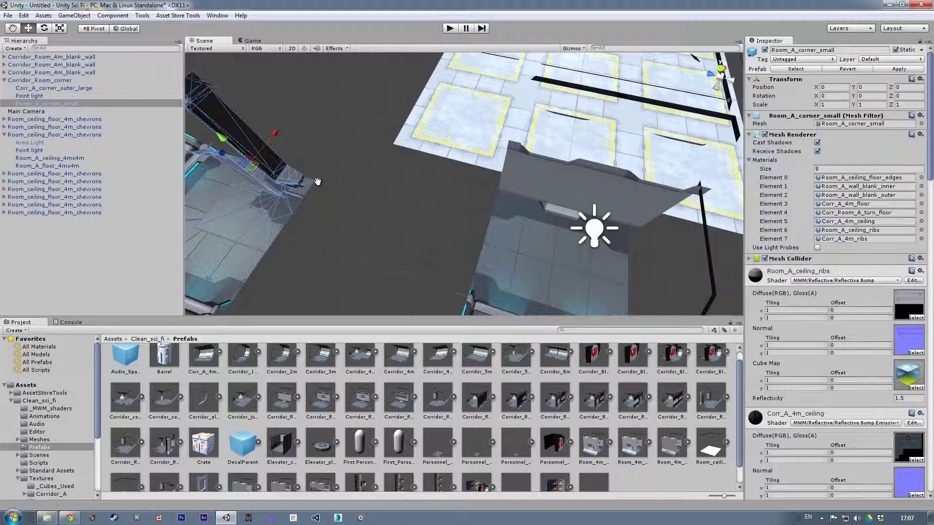
alt+drag(315, 183, 391, 150)
key(ctrl+z)
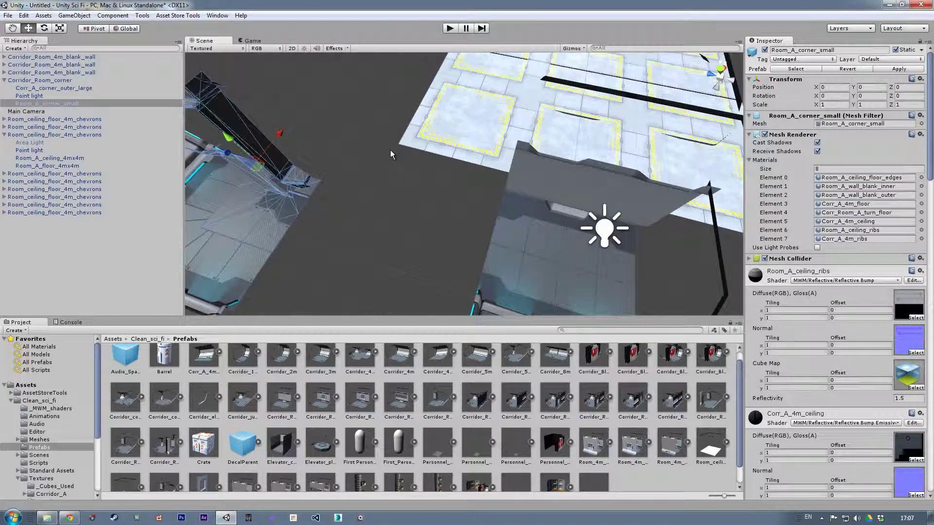
key(ctrl+z)
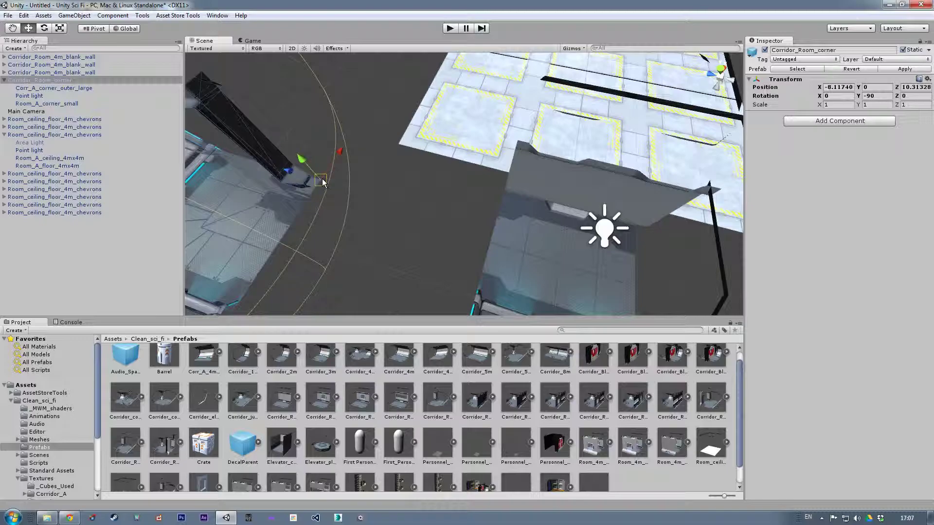
drag(320, 180, 369, 199)
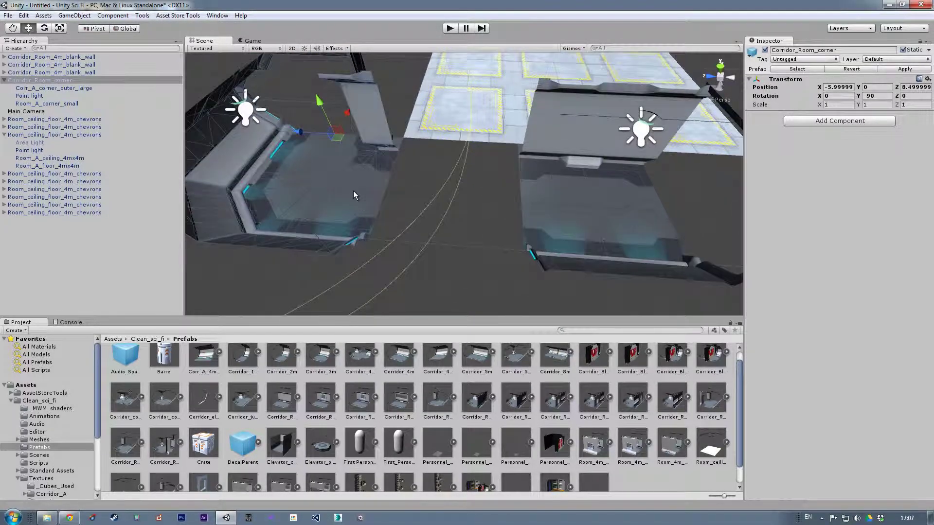
click(353, 190)
Zoom out over the whole room and undo the stray duplicate of the outer corner part
scroll(364, 150, down, 6)
middle_drag(392, 145, 340, 167)
key(ctrl+d)
drag(299, 176, 528, 187)
key(ctrl+z)
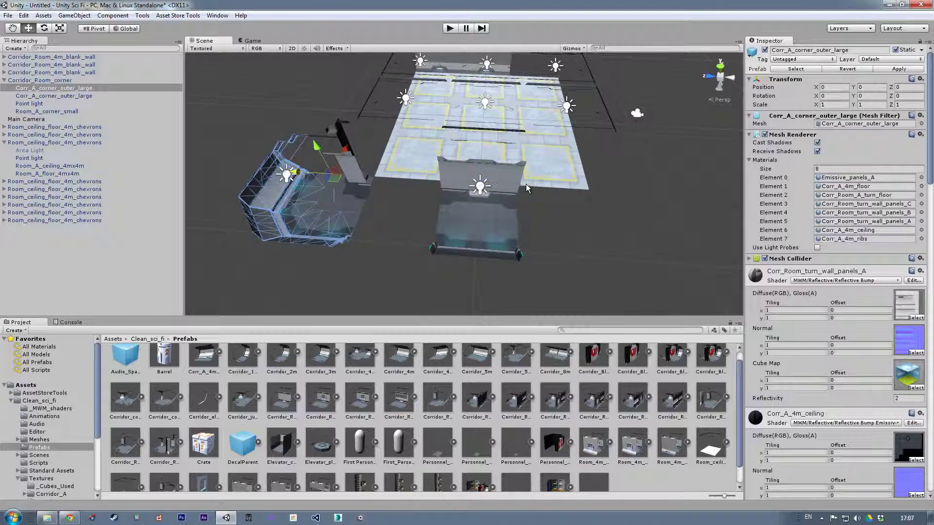
key(ctrl+z)
Duplicate Corridor_Room_corner, rotate the copy to -180° on Y and place it at X -8.5, Z -6
click(48, 81)
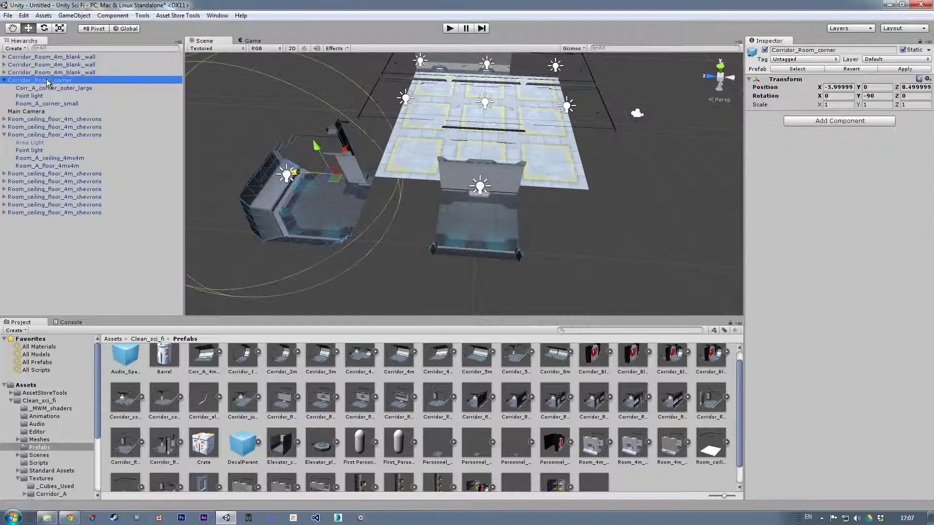
middle_drag(352, 182, 364, 185)
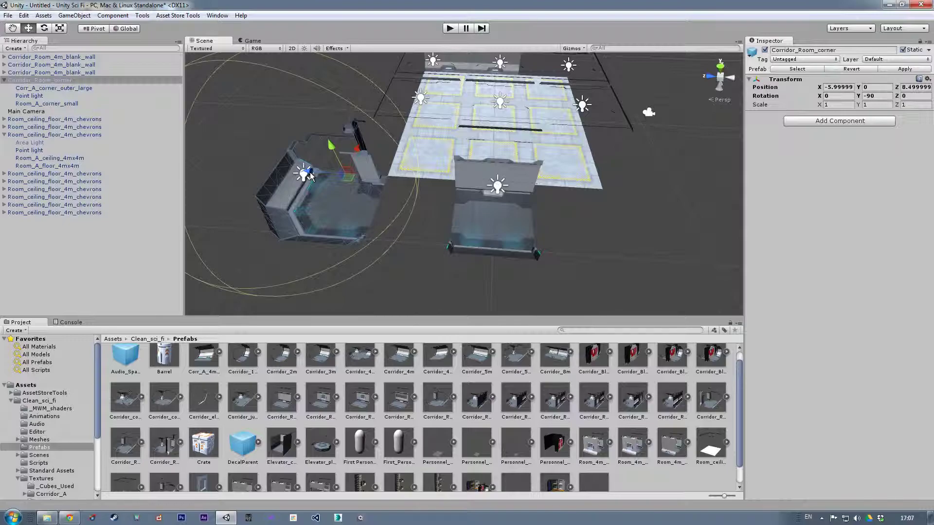
key(ctrl+d)
drag(311, 175, 613, 192)
click(44, 28)
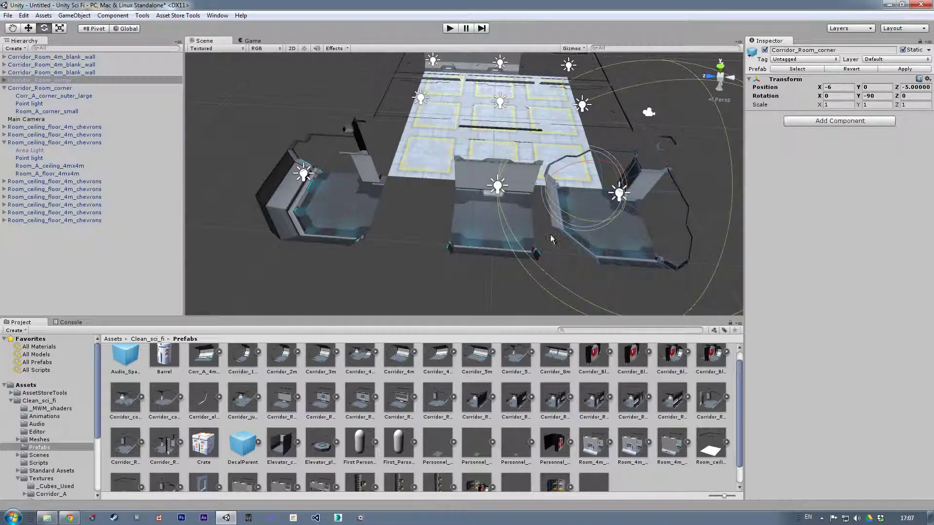
drag(576, 217, 688, 220)
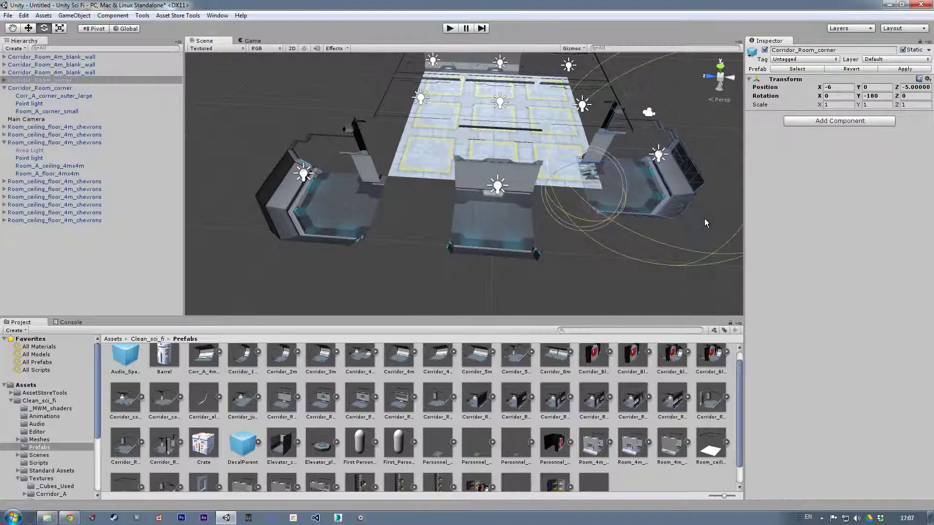
click(29, 28)
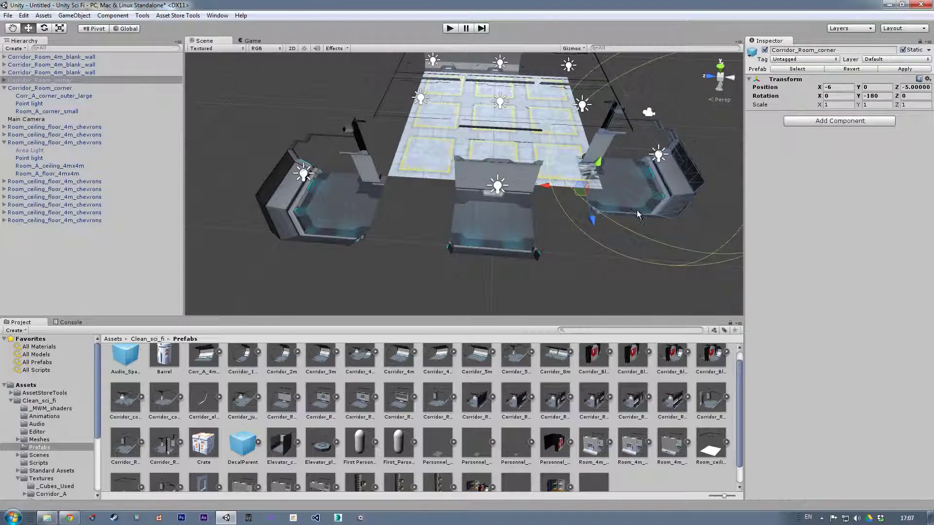
ctrl+drag(576, 192, 609, 233)
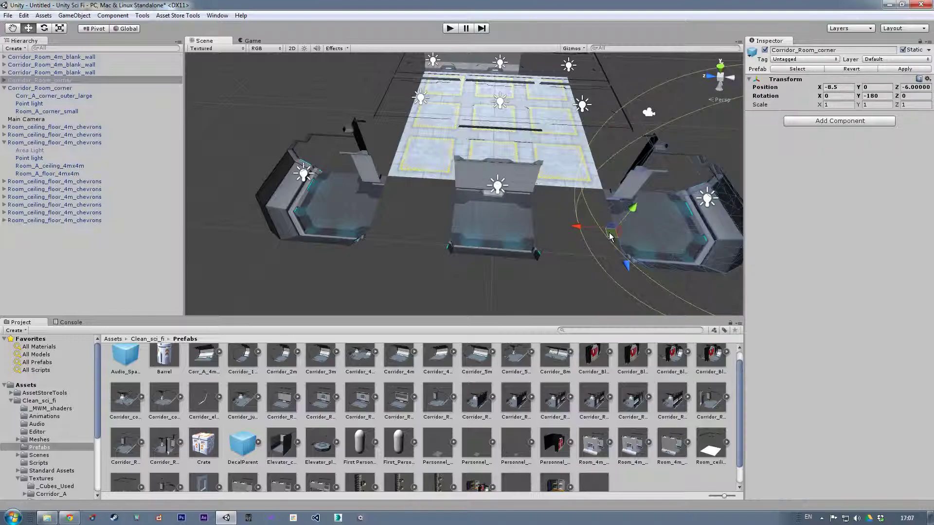
middle_drag(613, 217, 470, 184)
Reframe the view on the new corner and duplicate the corner piece once more
alt+drag(592, 190, 371, 205)
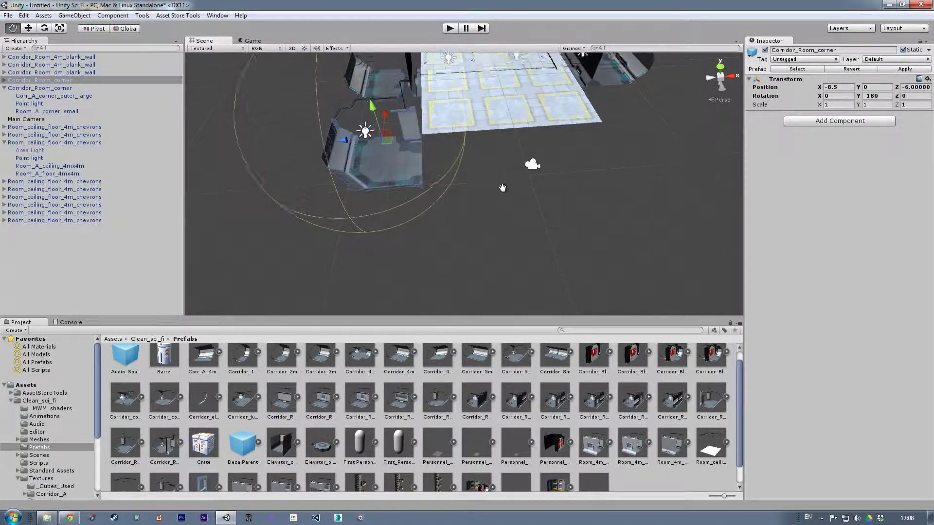
middle_drag(504, 188, 441, 215)
key(ctrl+d)
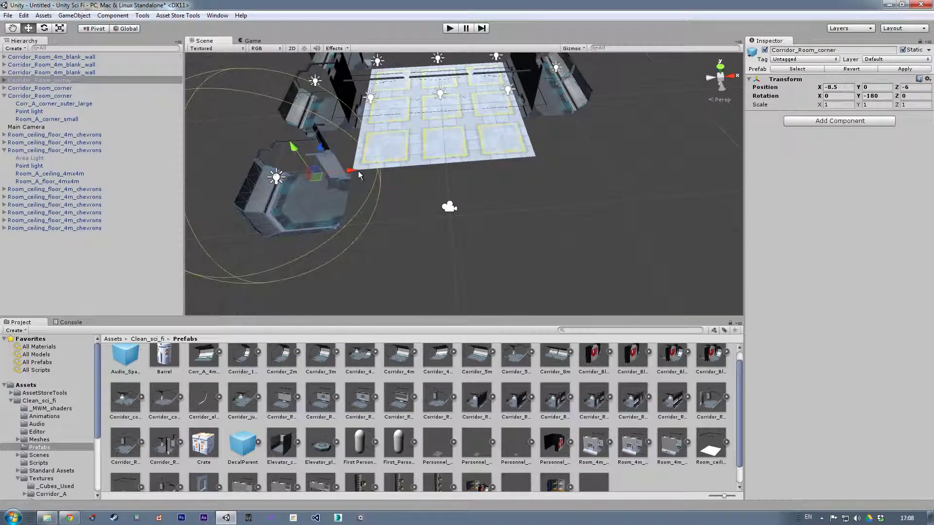
Rotate the corner copy a further 90° and place it at X 6, Z -8.5
drag(358, 171, 605, 168)
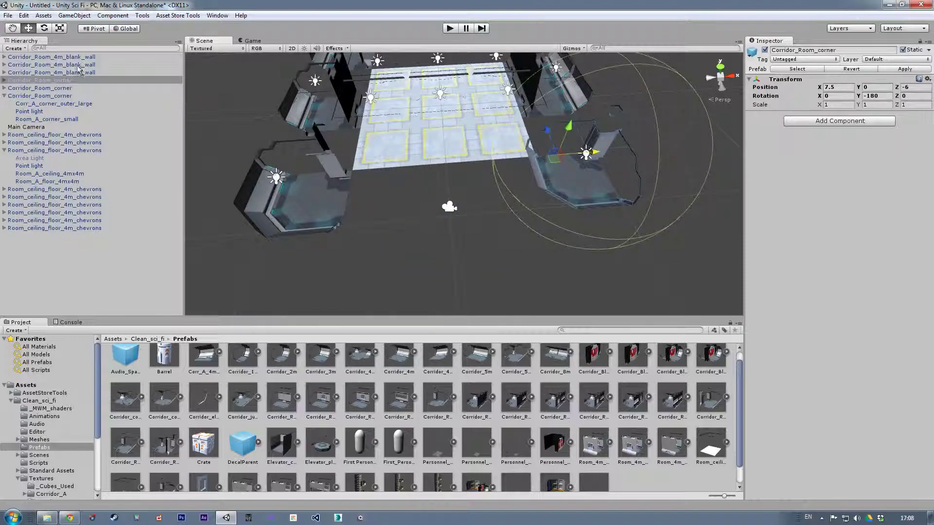
key(e)
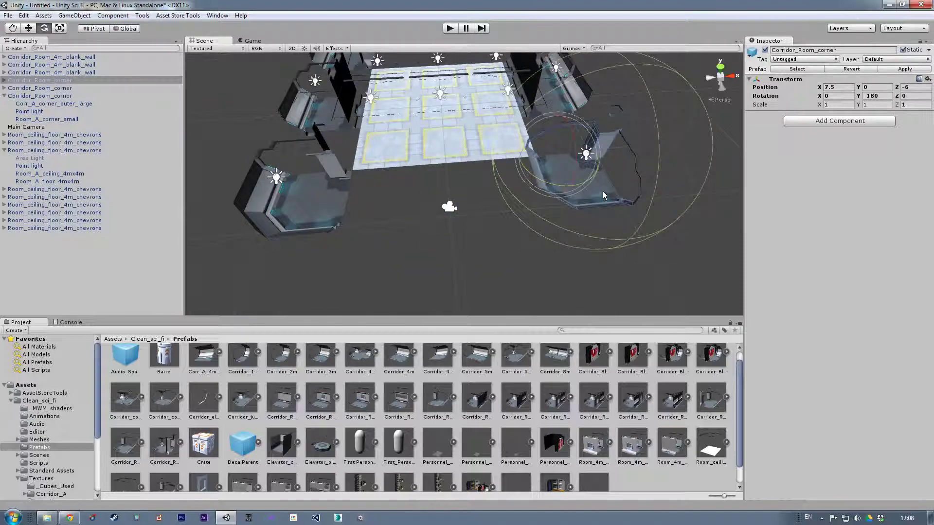
drag(547, 186, 669, 196)
key(w)
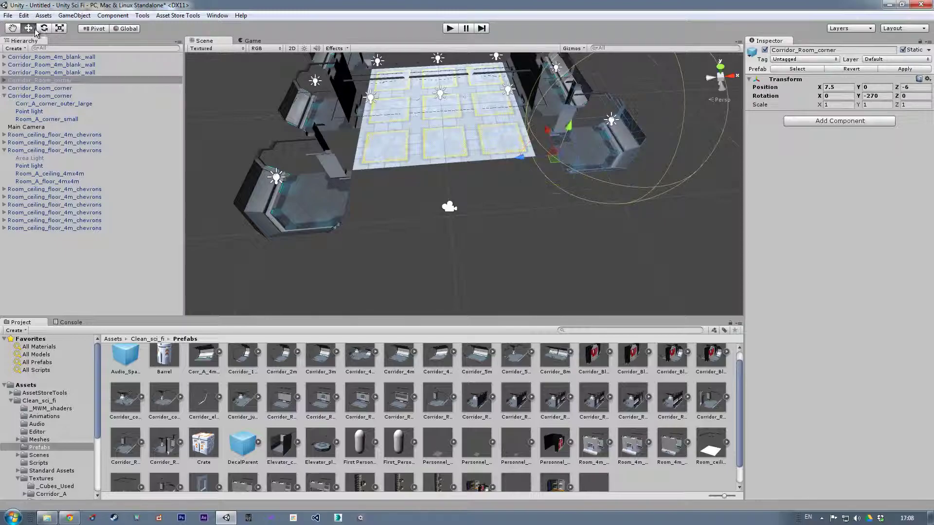
drag(550, 161, 544, 195)
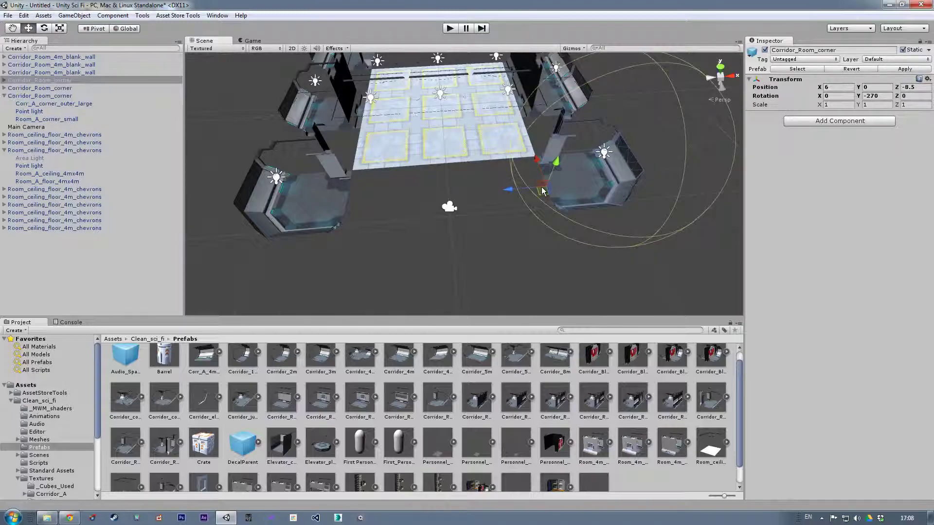
middle_drag(559, 188, 557, 213)
Duplicate another corner, set its rotation to 0 and place it at X 8.5, Z 6
alt+drag(450, 232, 754, 207)
middle_drag(536, 213, 596, 191)
alt+drag(597, 192, 594, 190)
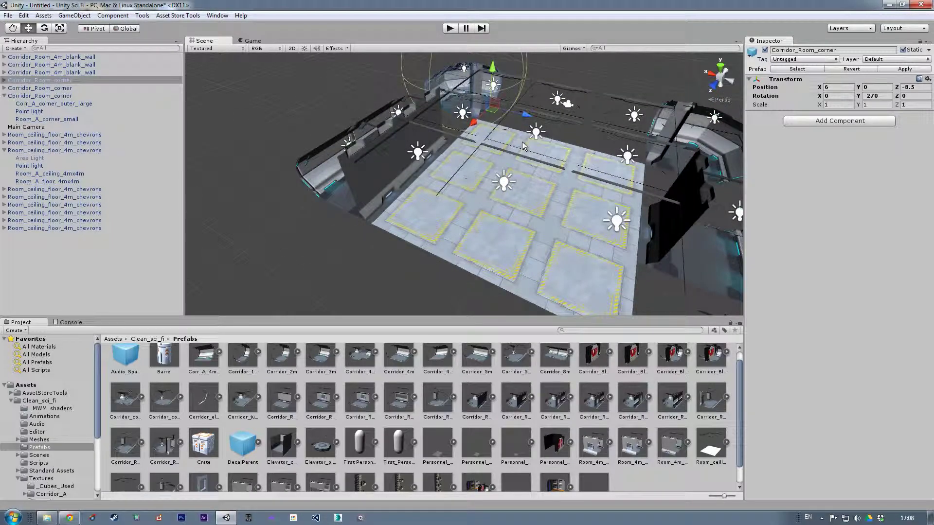
key(ctrl+d)
drag(472, 125, 318, 277)
key(e)
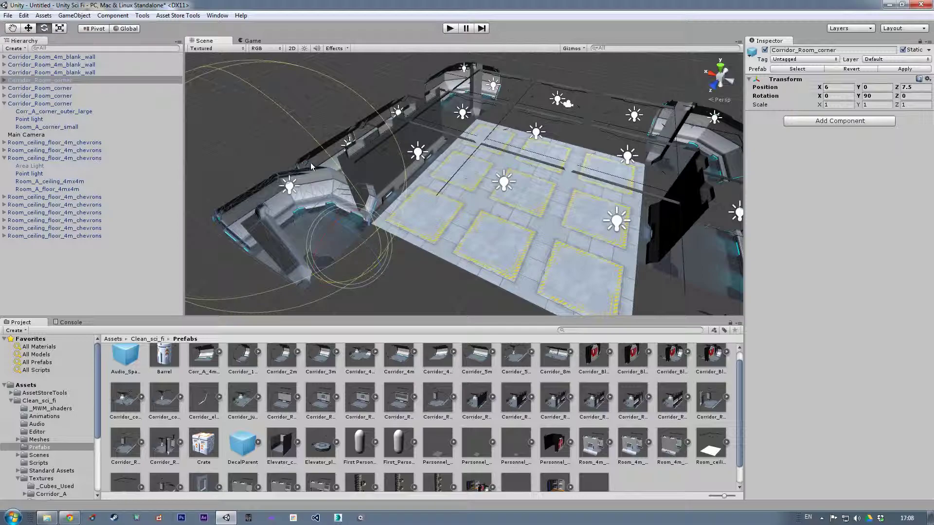
middle_drag(336, 212, 344, 130)
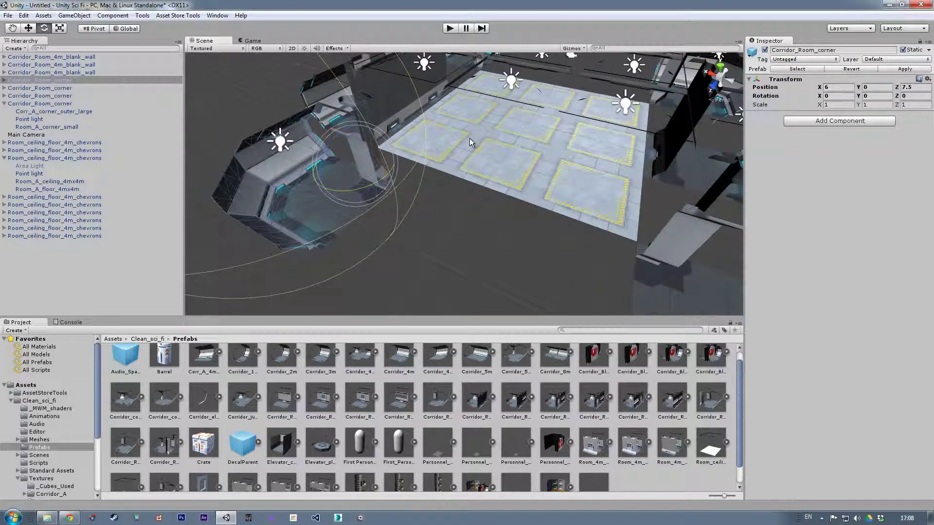
alt+drag(489, 132, 493, 200)
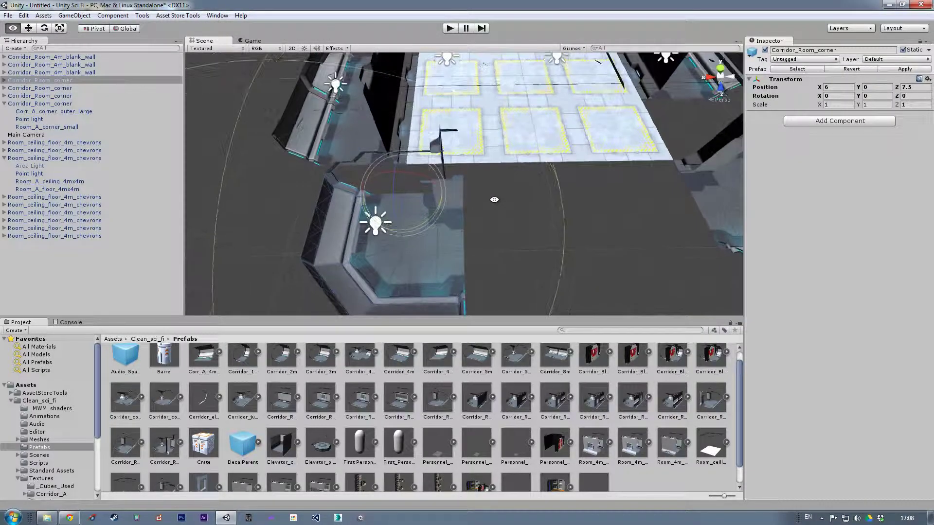
drag(404, 202, 357, 170)
middle_drag(436, 215, 483, 145)
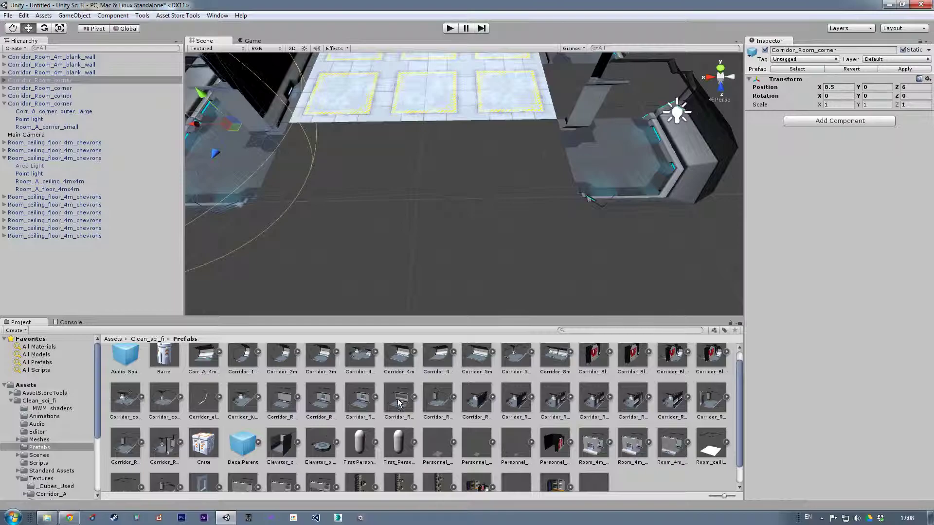
Add Corridor_Room_junction_3_port_window_door_LOCKED, turn it 180° and vertex-snap it at X 2, Z 12.5
click(554, 404)
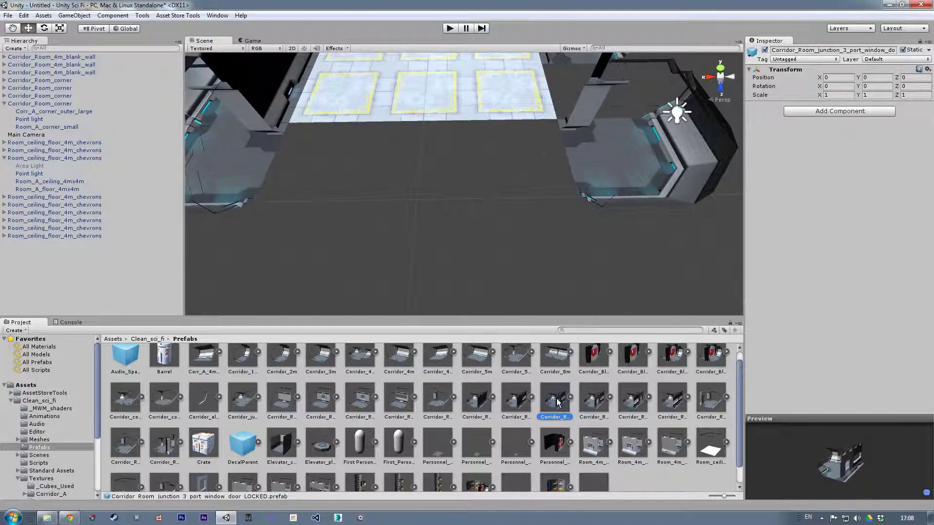
drag(557, 402, 423, 119)
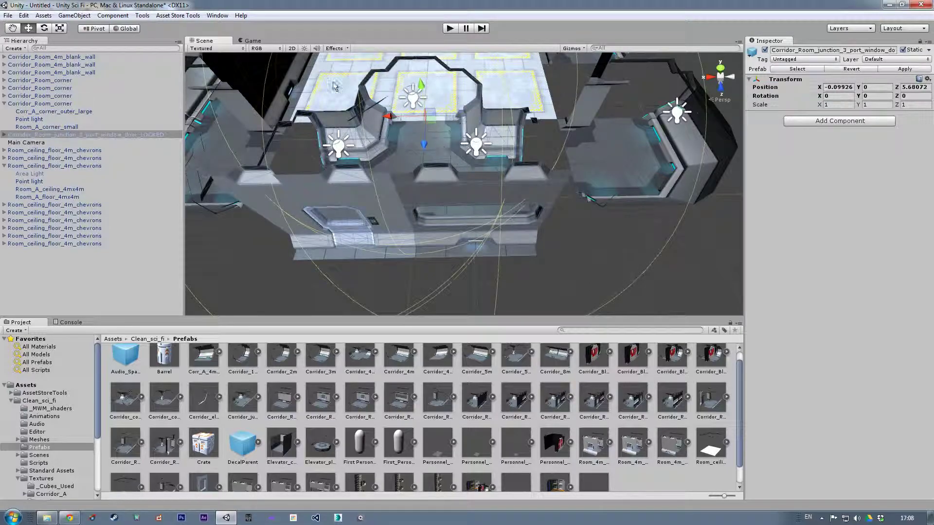
click(44, 28)
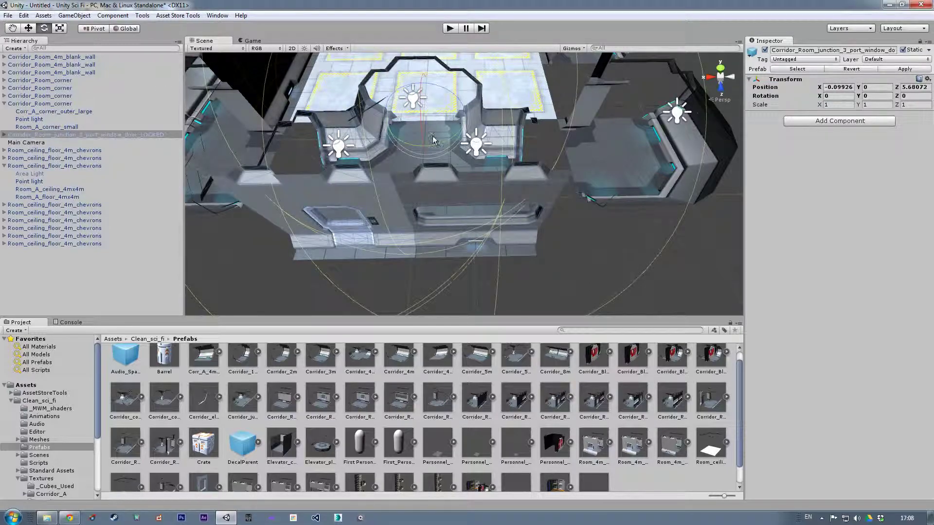
drag(406, 152, 176, 133)
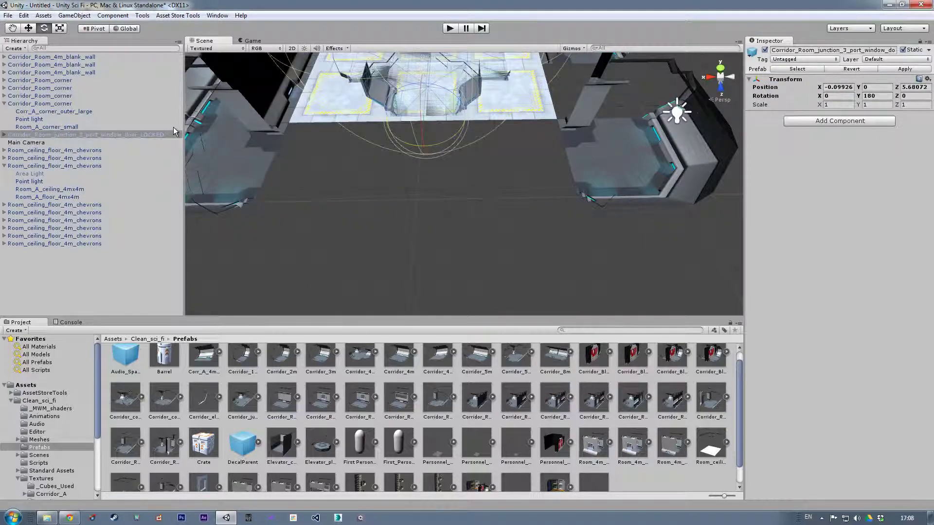
click(31, 28)
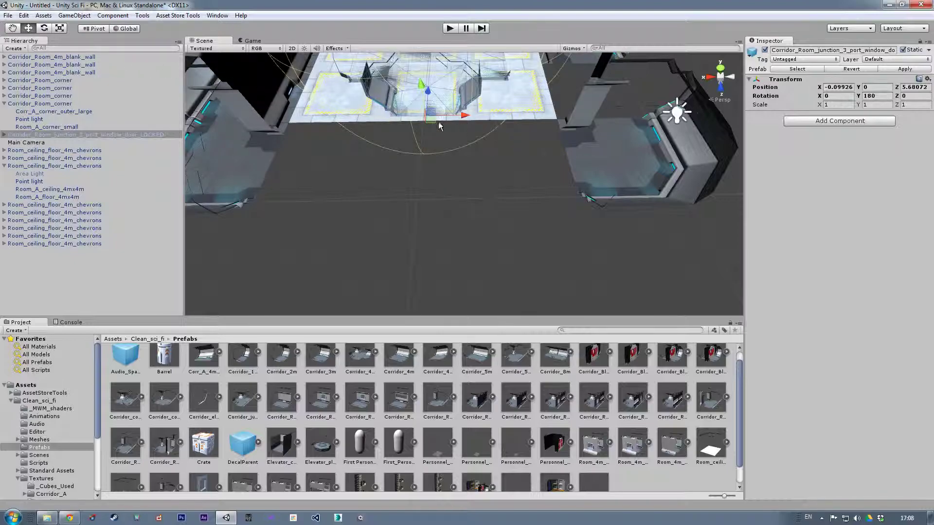
drag(434, 122, 416, 304)
middle_drag(521, 241, 700, 237)
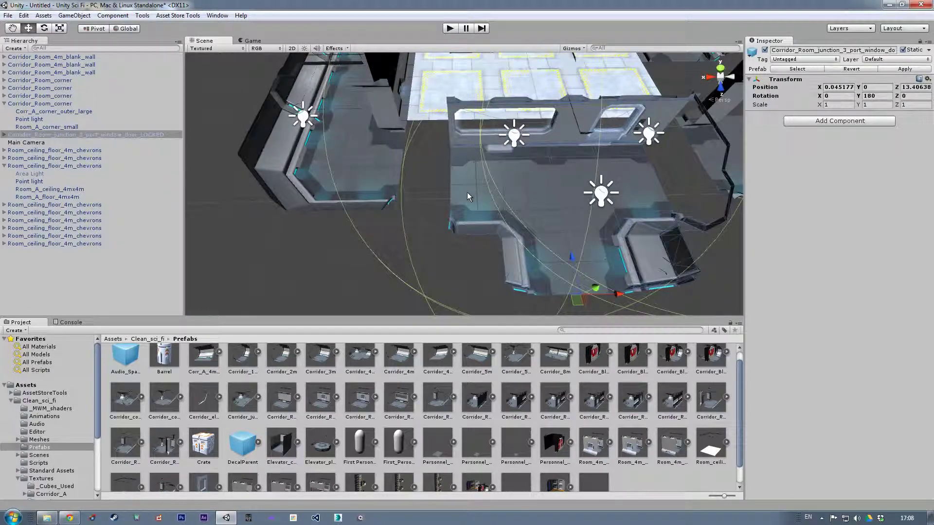
middle_drag(467, 192, 477, 193)
key(v)
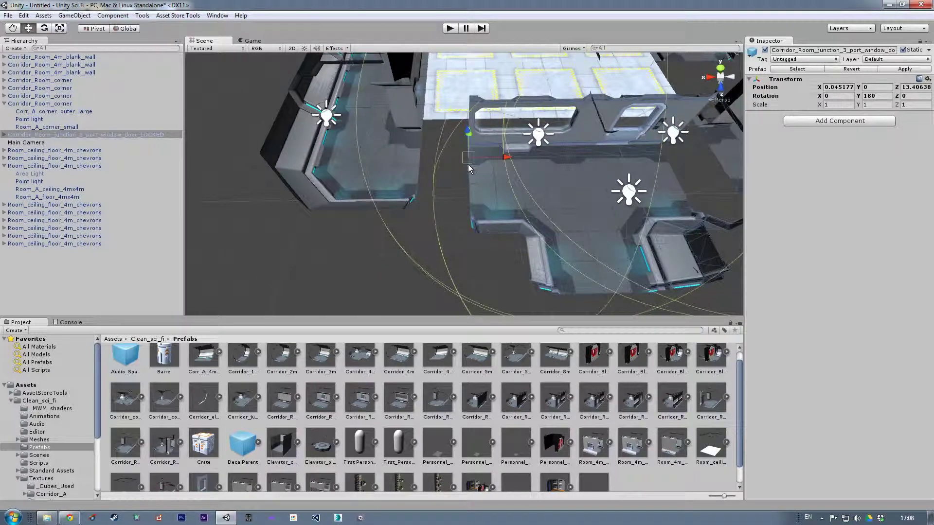
drag(471, 183, 425, 167)
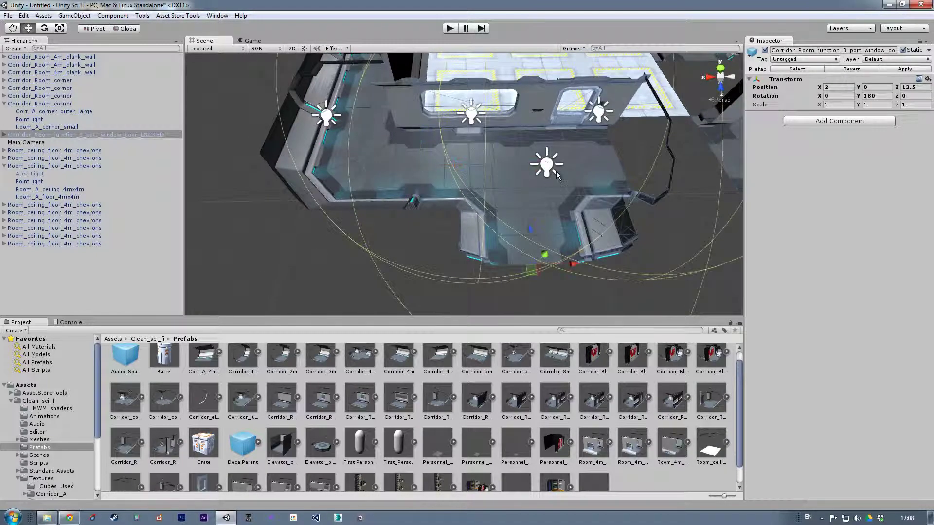
Add a Corridor_Room_4m_window_wall to the scene
middle_drag(663, 157, 489, 178)
alt+drag(540, 182, 446, 201)
scroll(450, 205, down, 5)
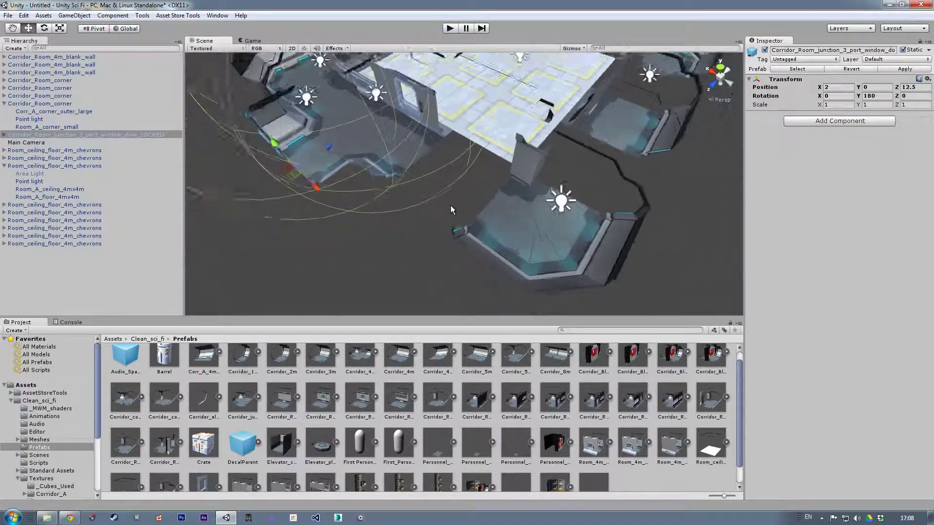
middle_drag(458, 167, 506, 222)
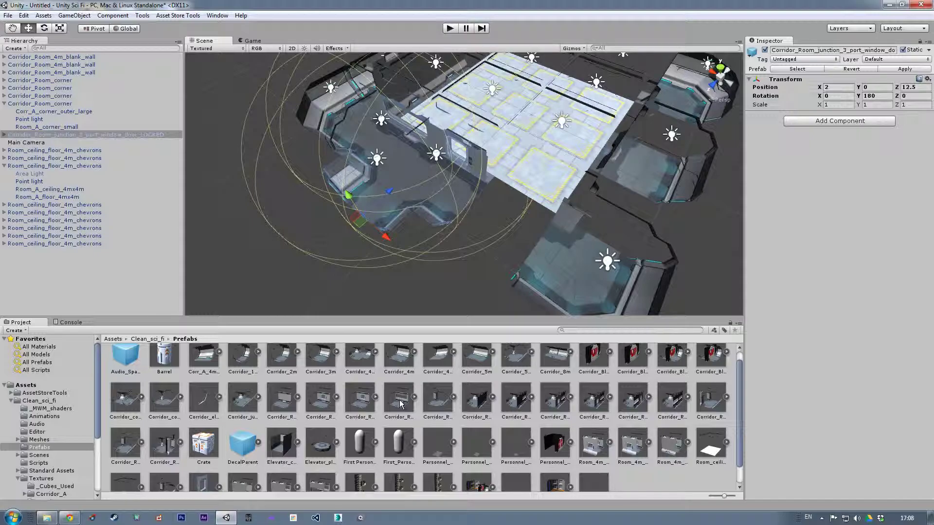
drag(400, 404, 490, 178)
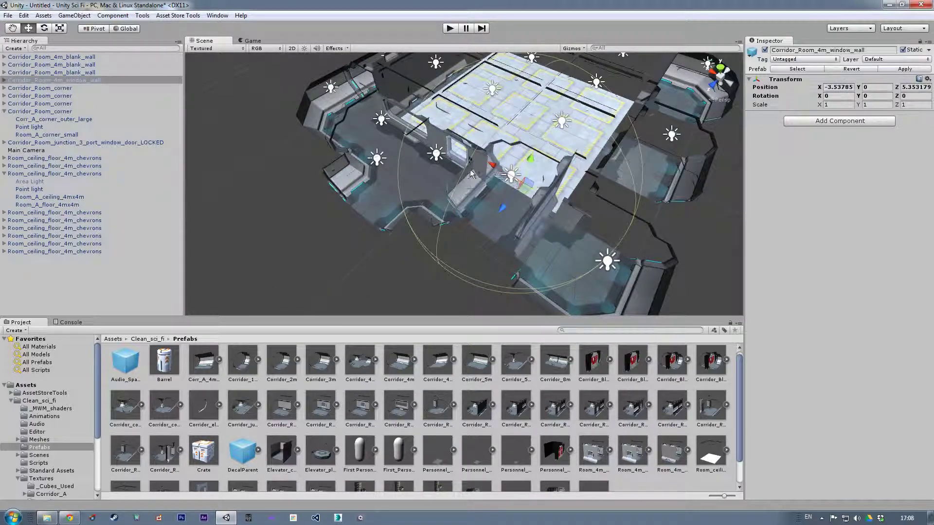
Rotate the window wall to Y -90 and move it to X -2, Y 0, Z 8.5 on the room edge
click(44, 29)
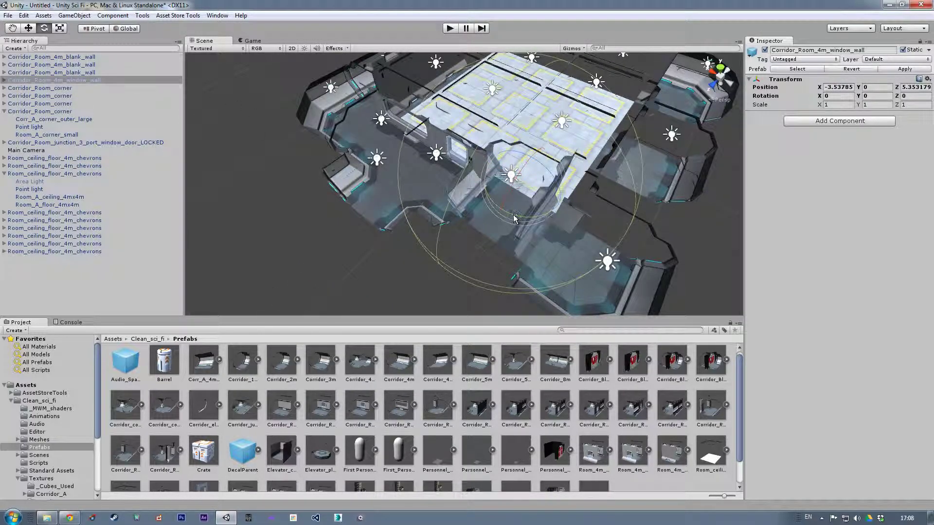
ctrl+drag(515, 219, 654, 214)
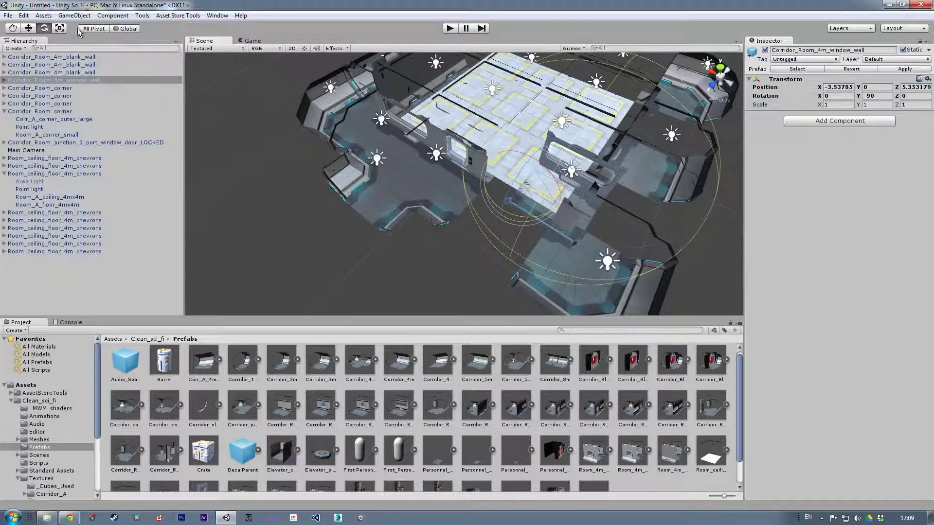
click(28, 28)
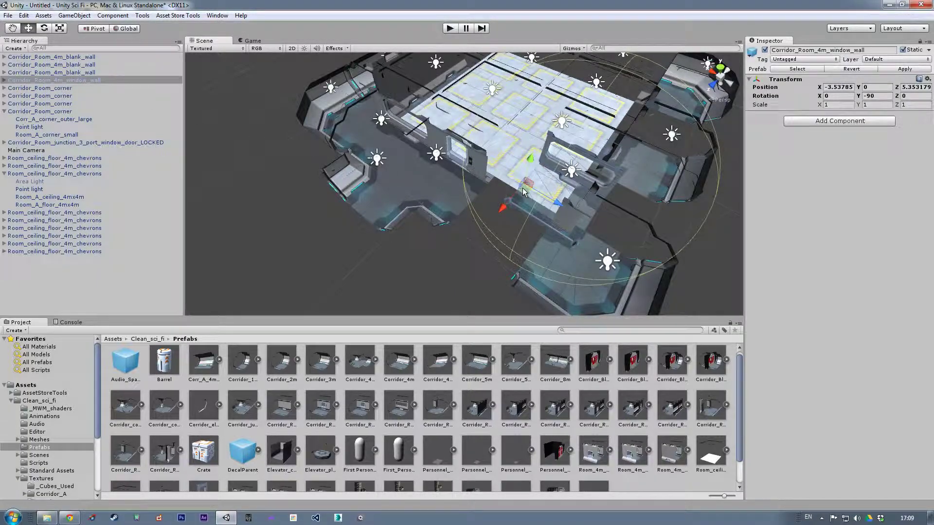
drag(523, 188, 390, 230)
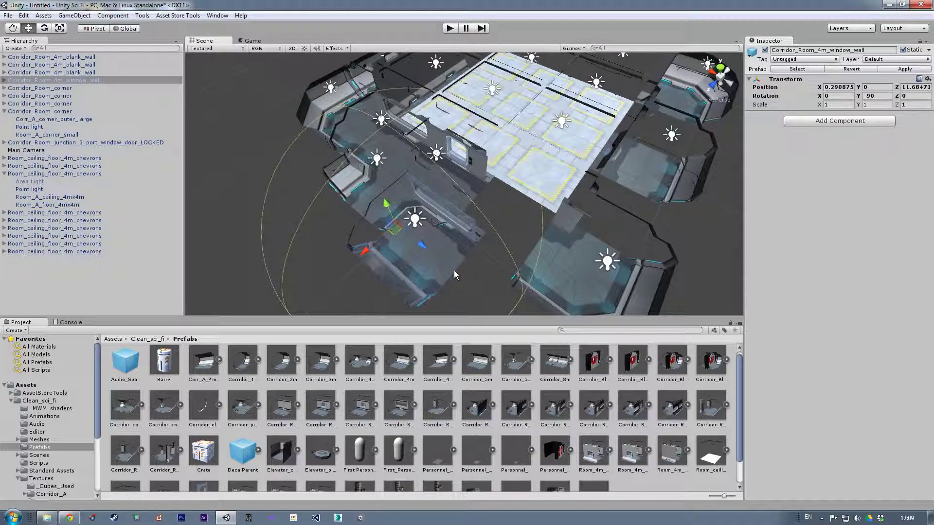
drag(393, 229, 478, 141)
middle_drag(477, 142, 494, 210)
mouse_move(494, 209)
alt+mouse_down()
mouse_move(487, 238)
mouse_move(505, 221)
alt+mouse_up()
scroll(506, 214, up, 5)
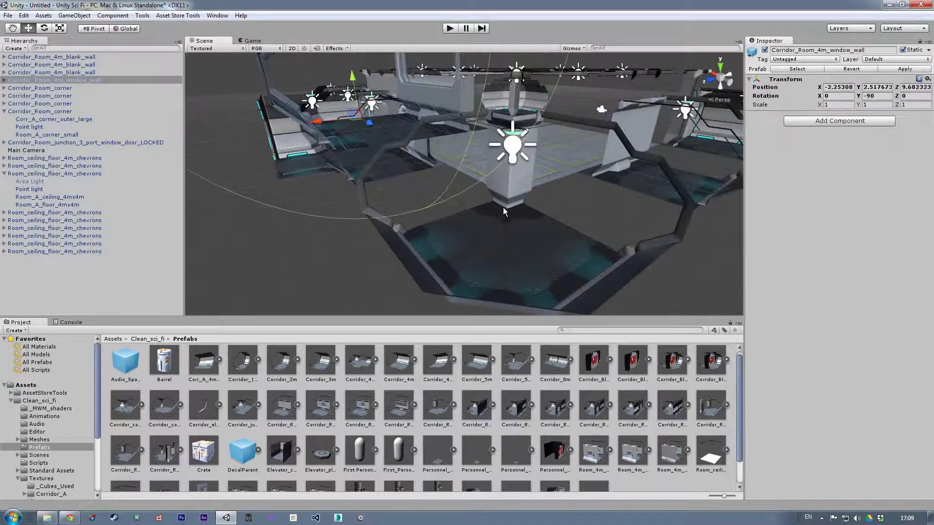
alt+drag(451, 168, 442, 213)
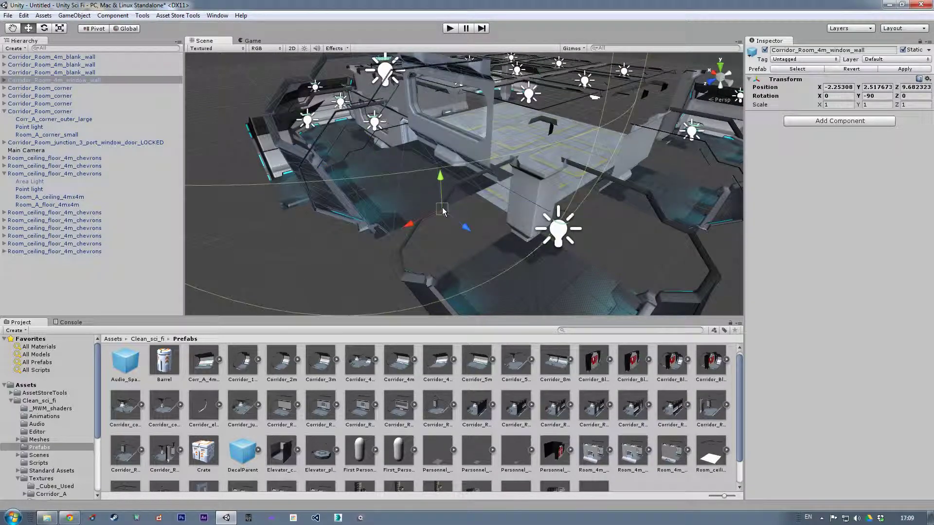
drag(441, 210, 420, 218)
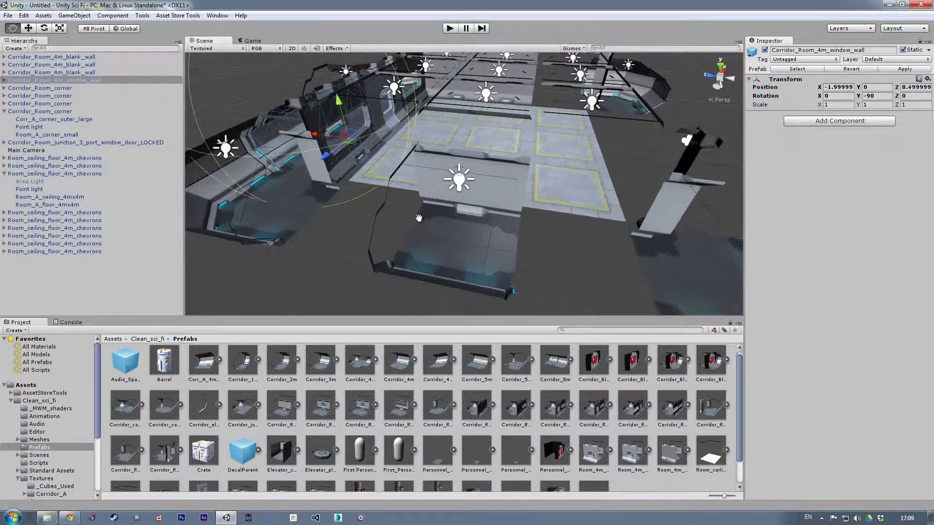
Duplicate a blank wall twice, placing the copies along the X -8.5 side at Z 6 and Z -2
click(483, 255)
key(ctrl+d)
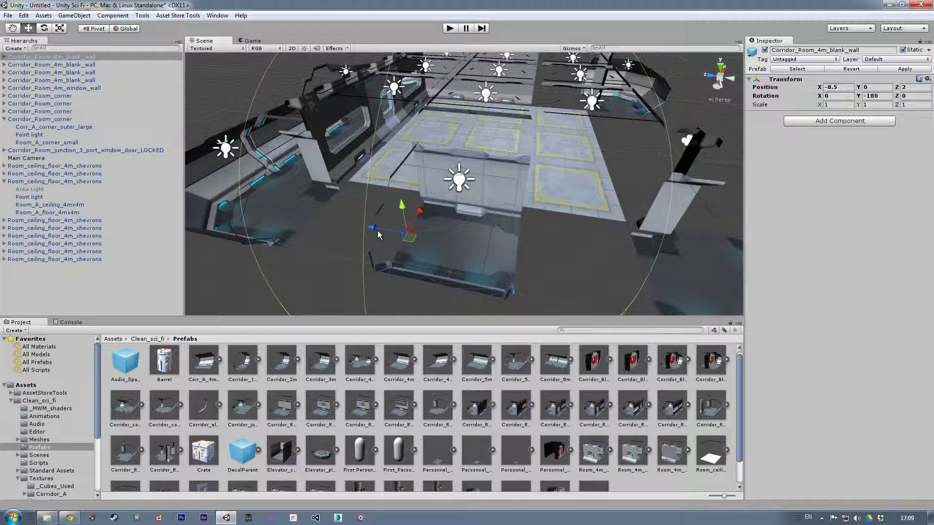
ctrl+drag(378, 235, 272, 222)
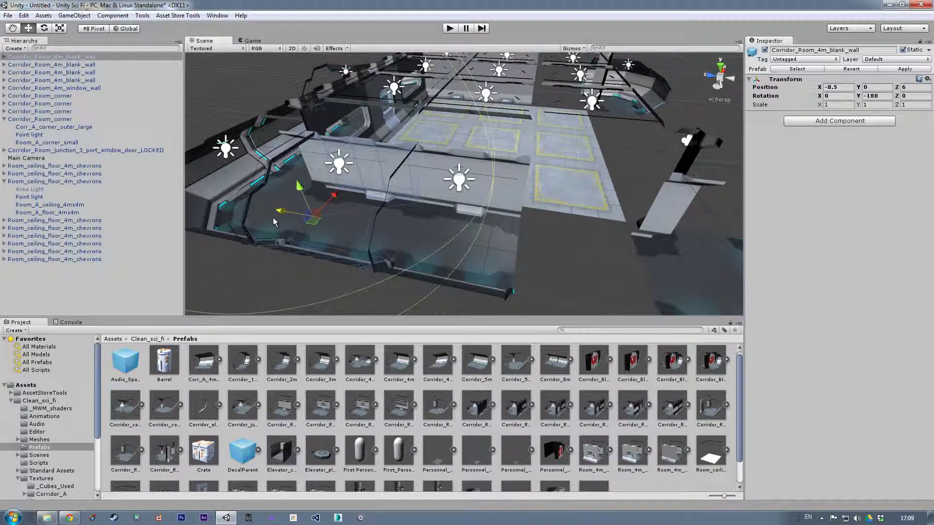
key(ctrl+d)
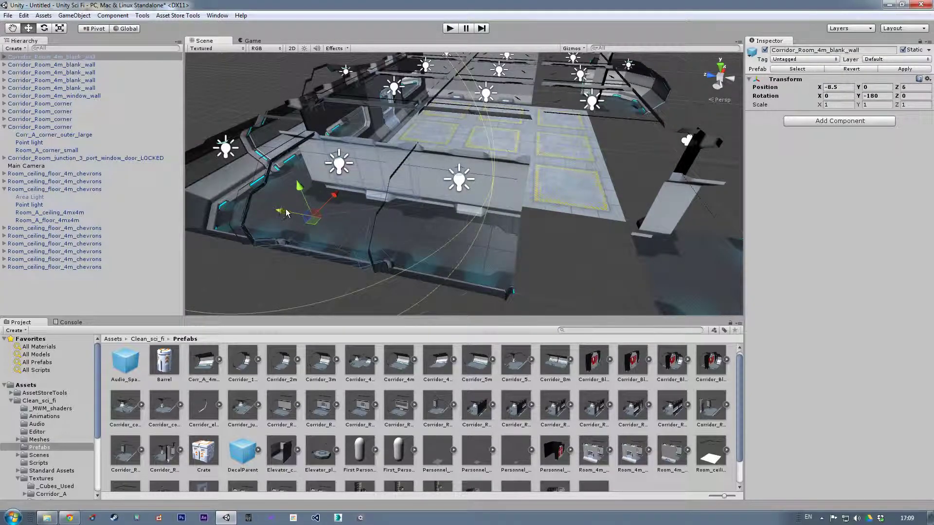
ctrl+drag(285, 213, 454, 233)
Reframe the view and select the door junction piece at the room's far end
key(f)
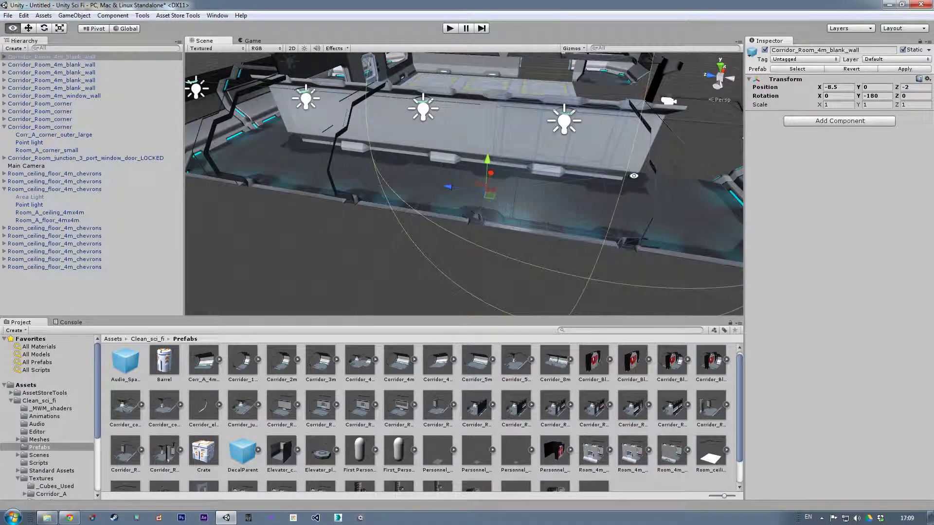
alt+drag(634, 176, 428, 204)
scroll(427, 206, down, 5)
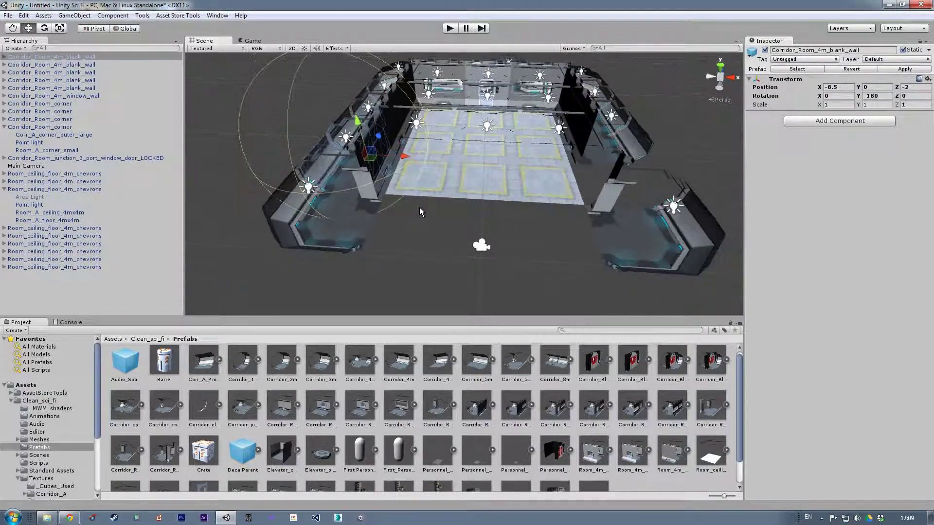
middle_drag(419, 207, 415, 210)
click(459, 97)
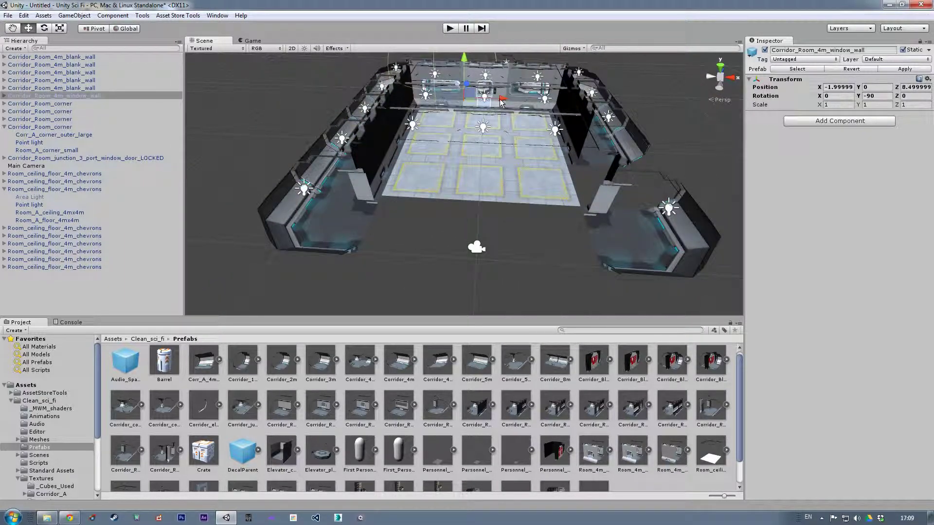
click(517, 104)
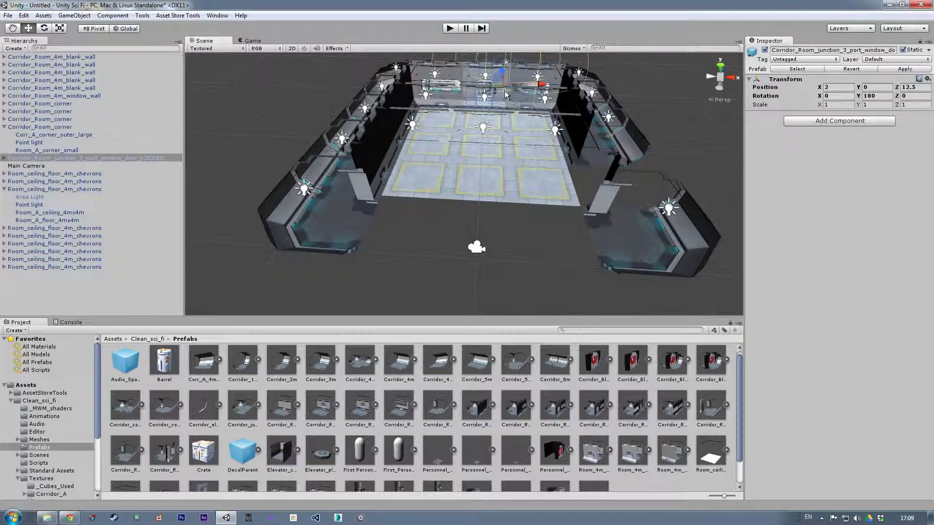
Duplicate the door junction, turn it 180° and vertex-snap it at X 2, Z -12.5
key(ctrl+d)
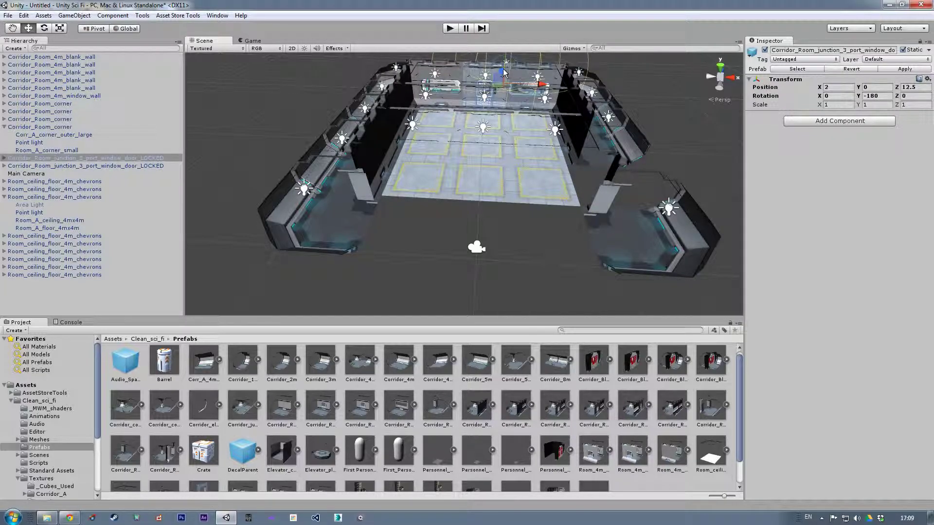
drag(503, 72, 513, 127)
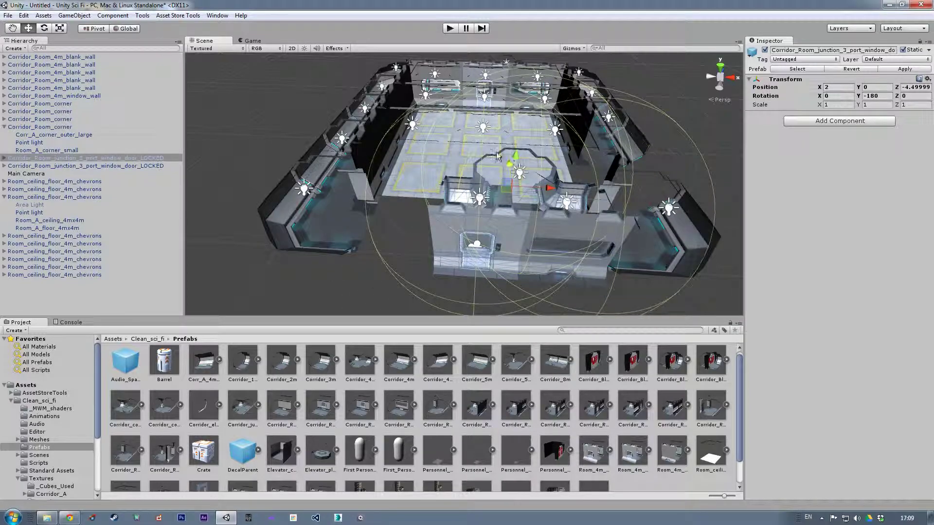
key(e)
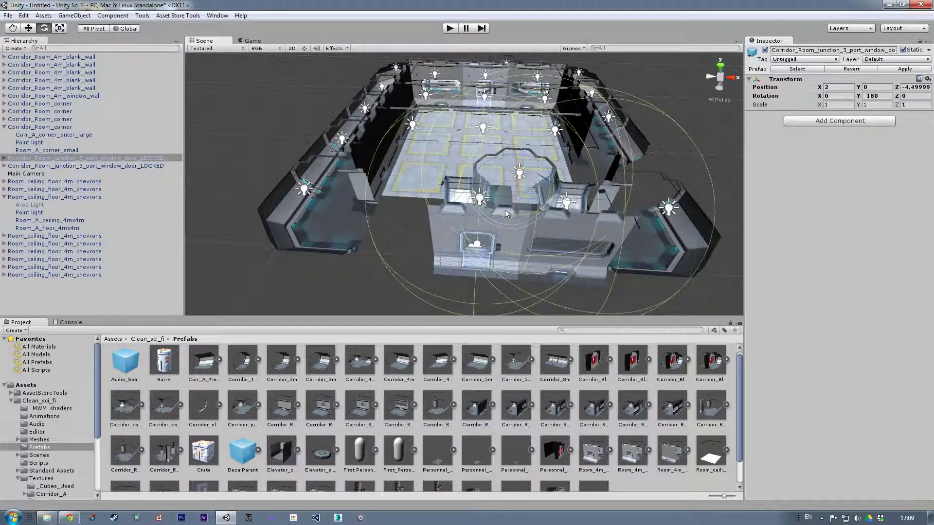
drag(505, 214, 255, 156)
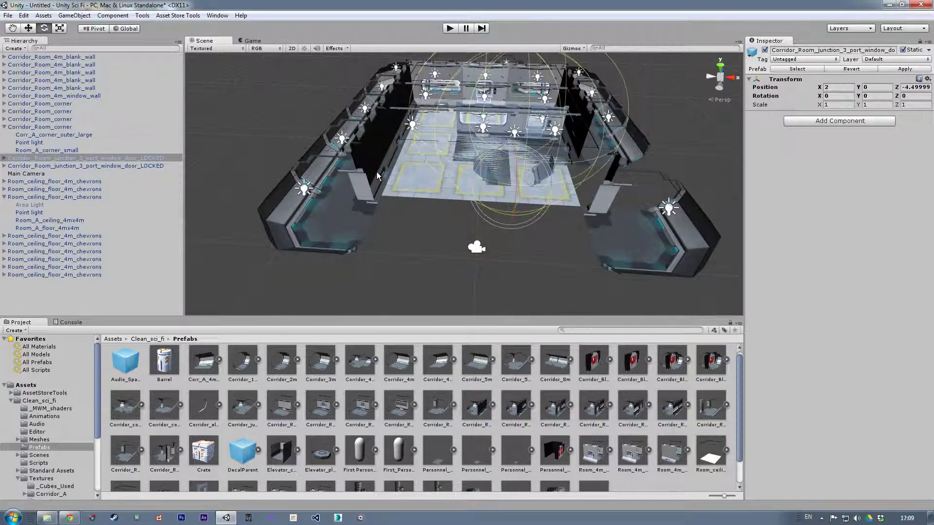
key(w)
drag(505, 188, 498, 316)
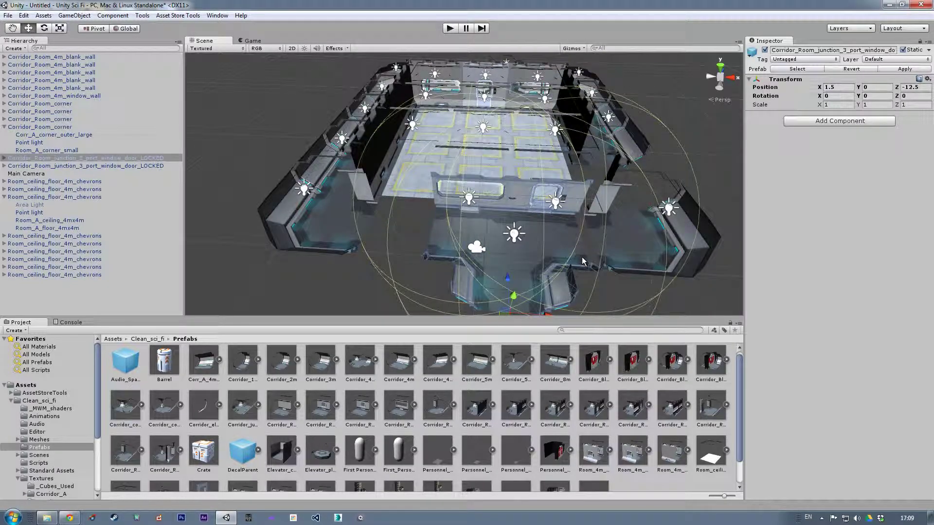
key(v)
drag(585, 243, 597, 244)
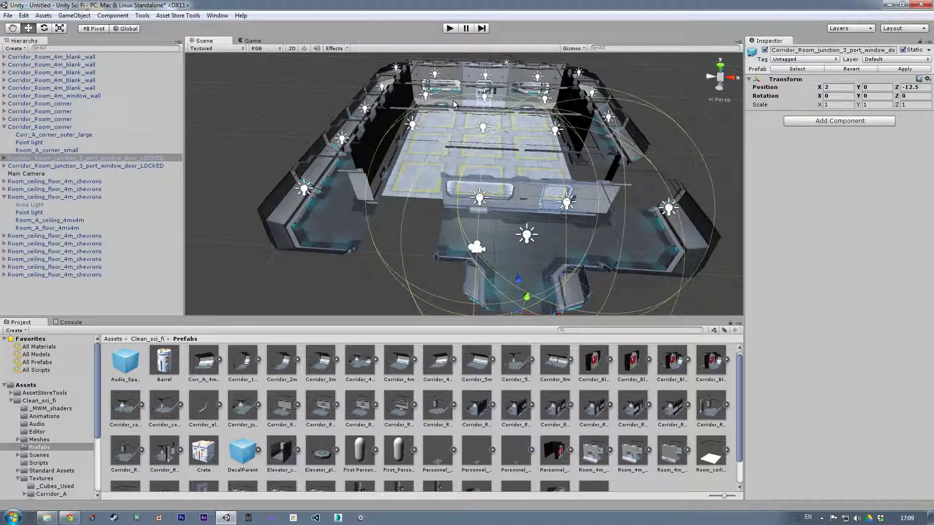
click(453, 101)
Add a 180°-turned window wall copy at X -6, Z -8.5 and a blank wall copy at Z -6
key(ctrl+d)
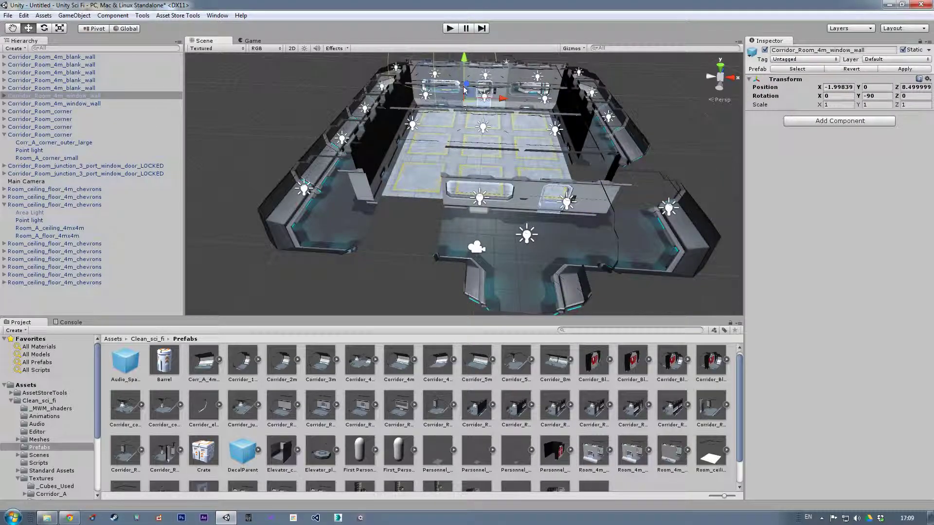
drag(467, 85, 453, 150)
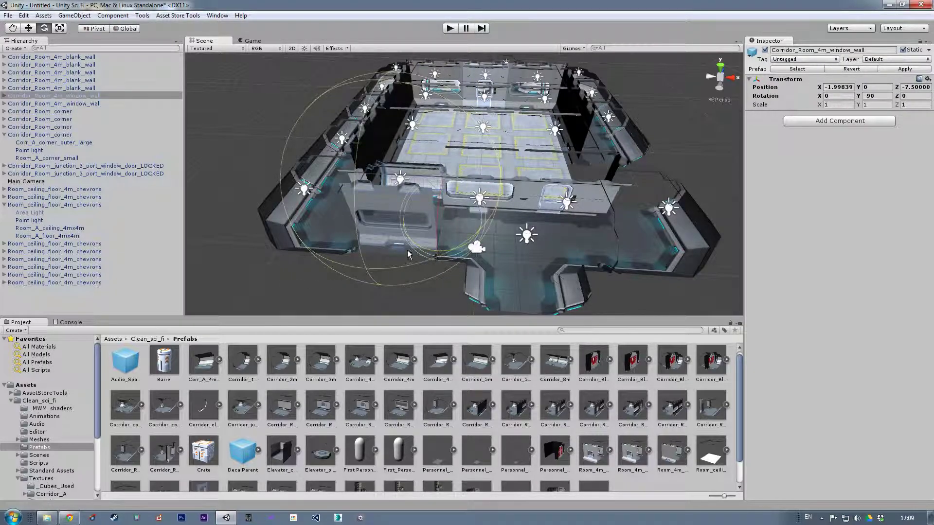
drag(441, 250, 274, 220)
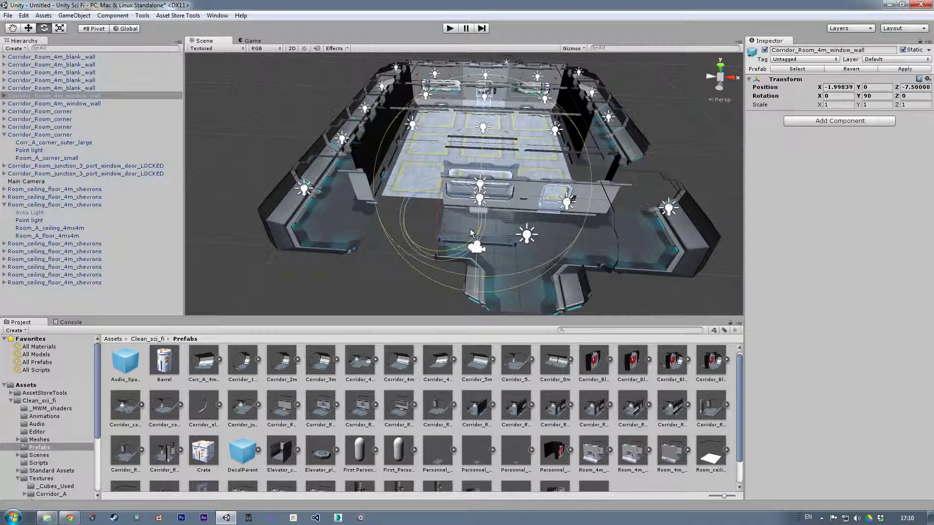
key(w)
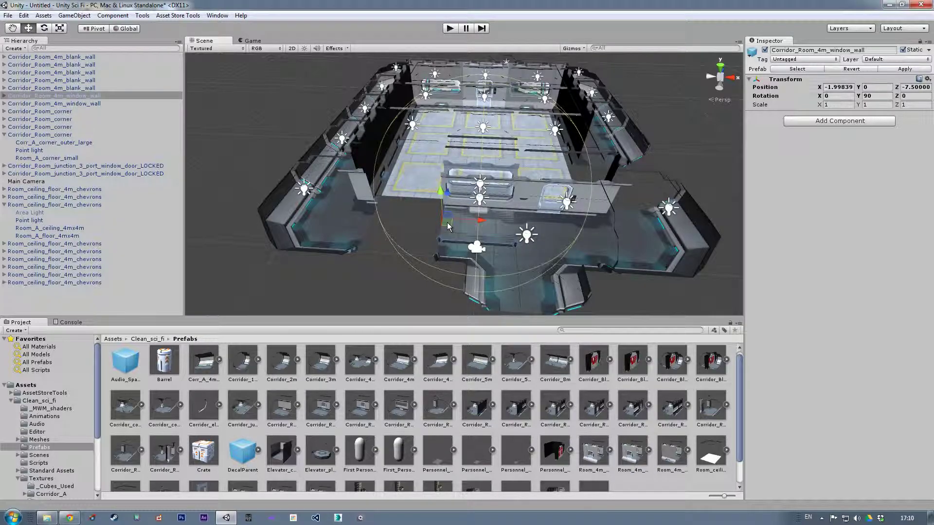
drag(448, 227, 337, 237)
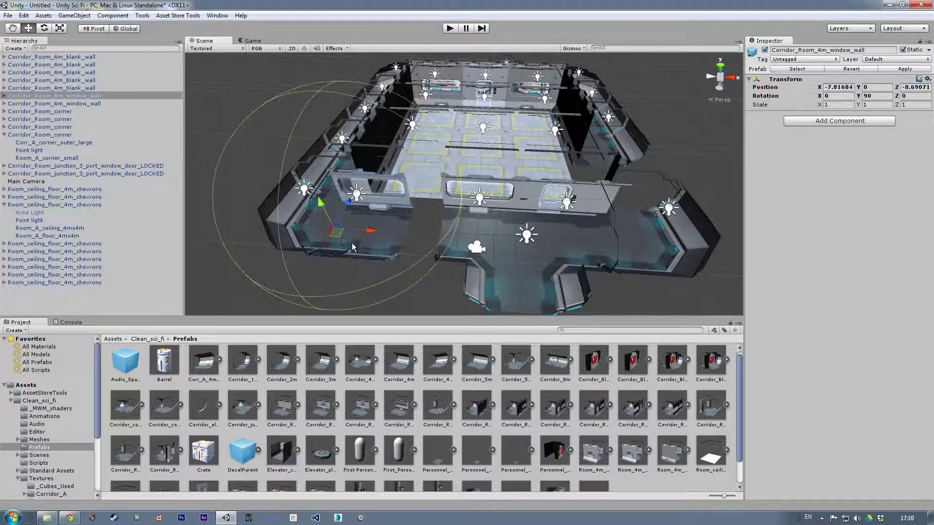
key(v)
key(v)
drag(405, 235, 446, 234)
alt+drag(617, 211, 472, 260)
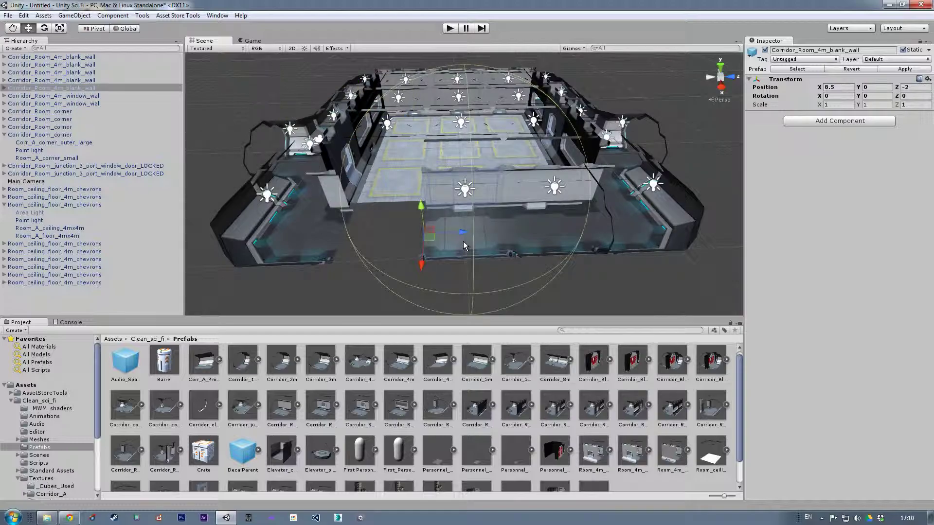
key(ctrl+d)
drag(463, 233, 433, 201)
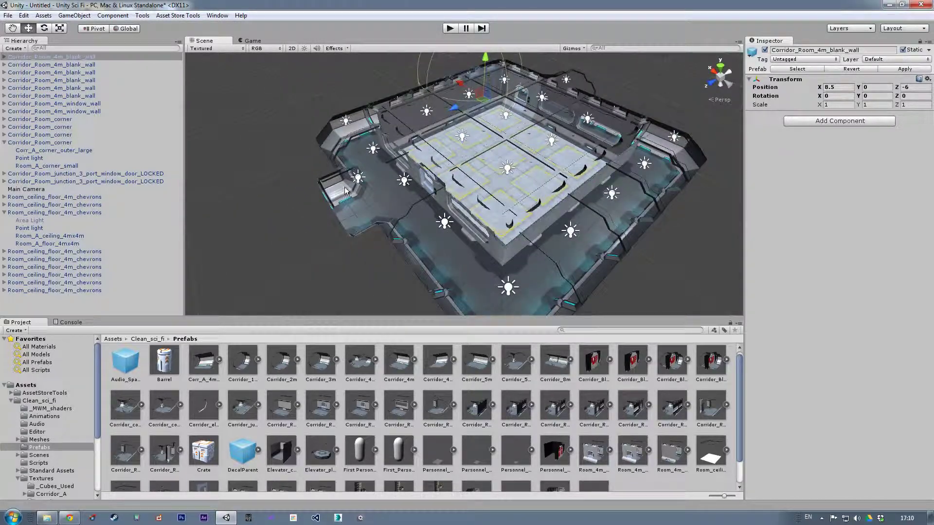
Add First_Person_Custom_Controller at X 0, Z 4, raise it to Y 1.34, and start Play mode
click(399, 451)
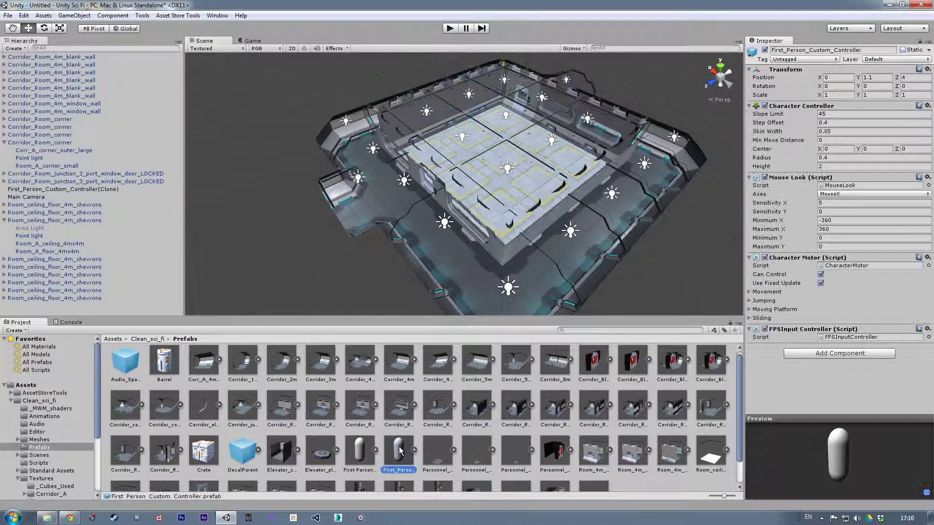
drag(395, 451, 132, 306)
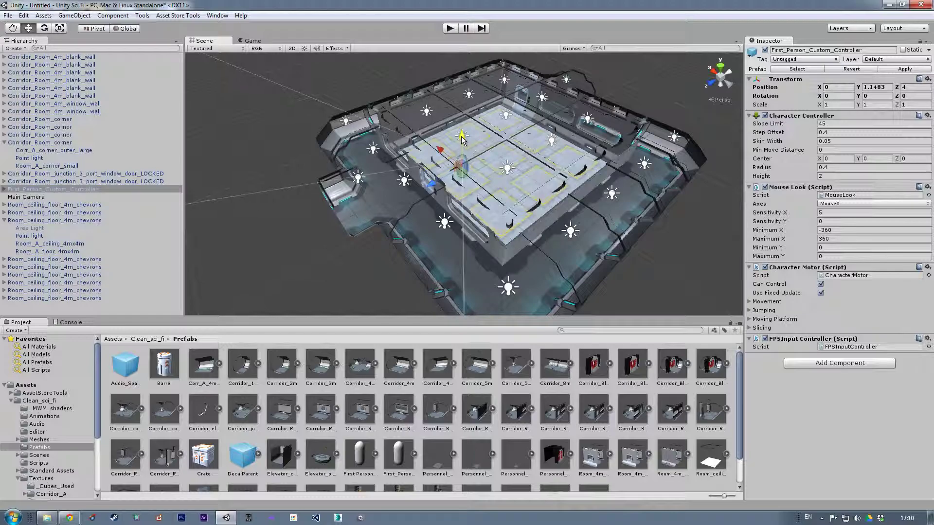
drag(461, 138, 461, 136)
click(450, 28)
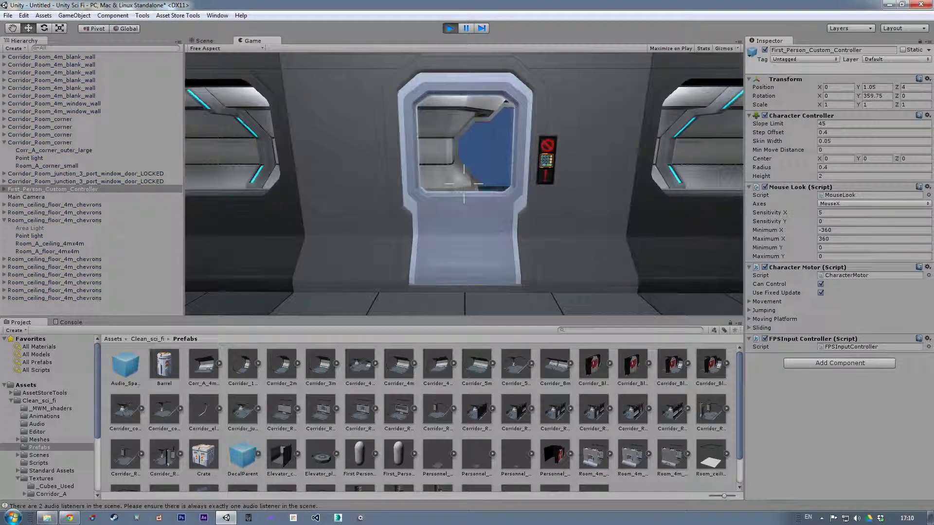
Walk the first-person player around the room, past the keypad doorway and up to the window
key(w)
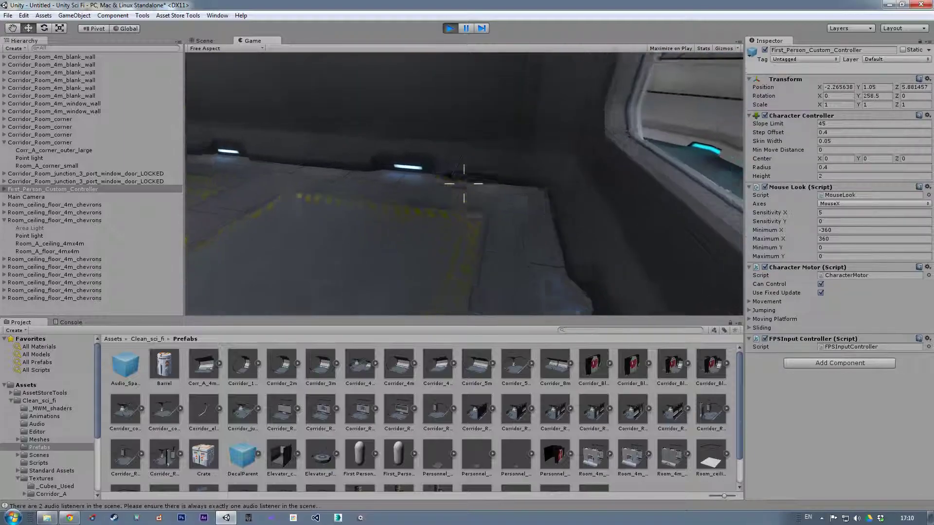
key(w)
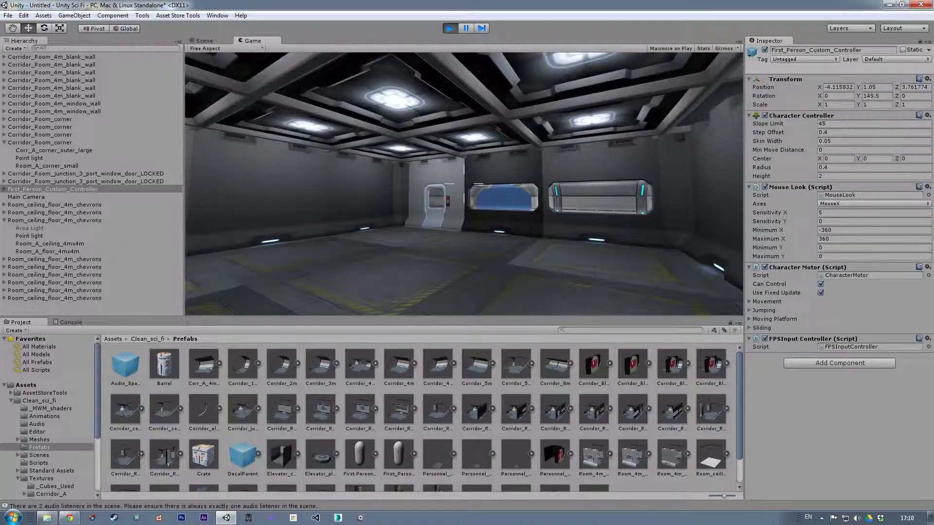
key(w)
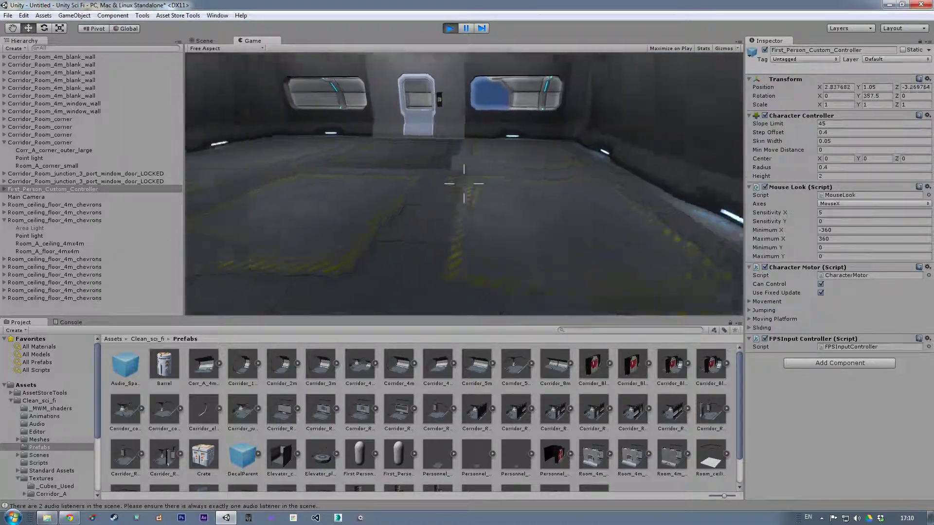
key(w)
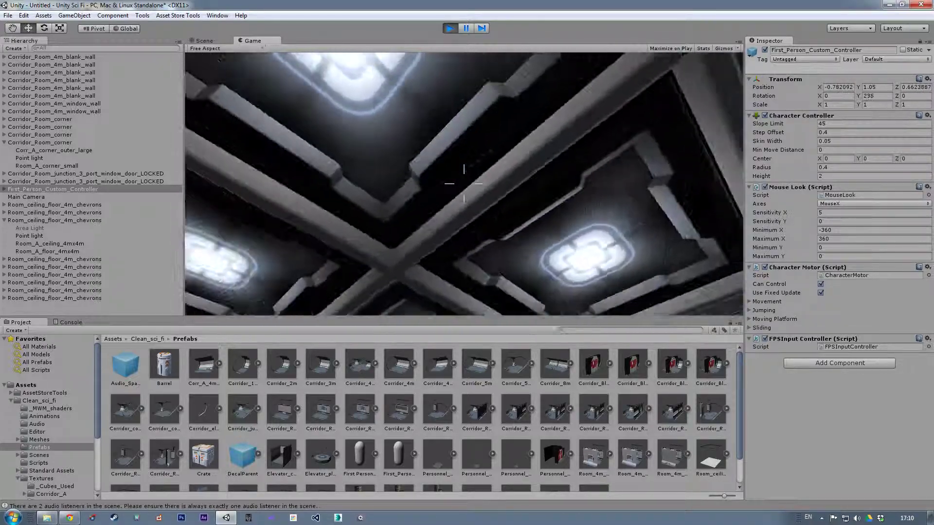
key(w)
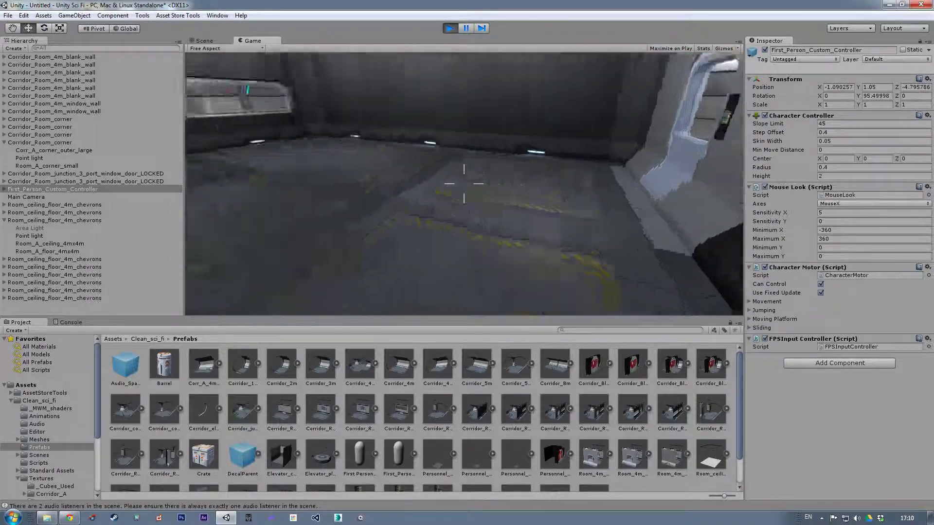
key(w)
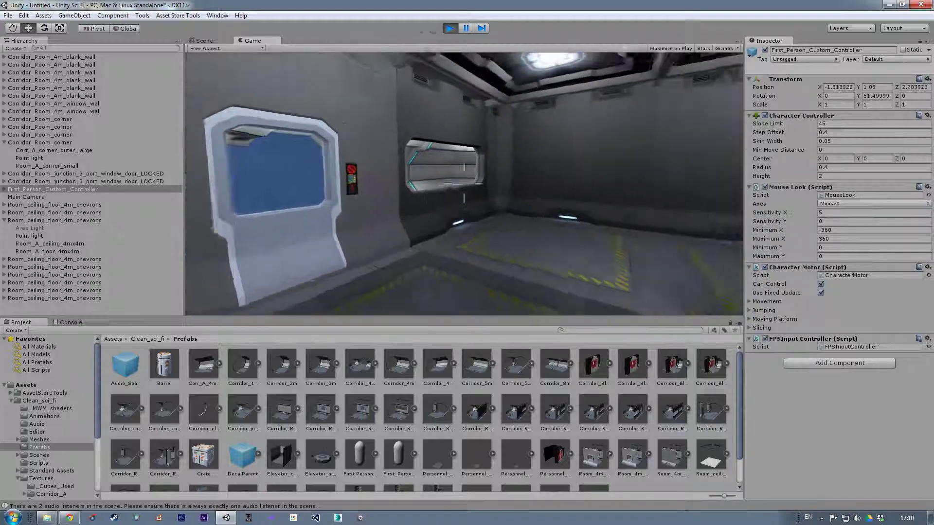
key(w)
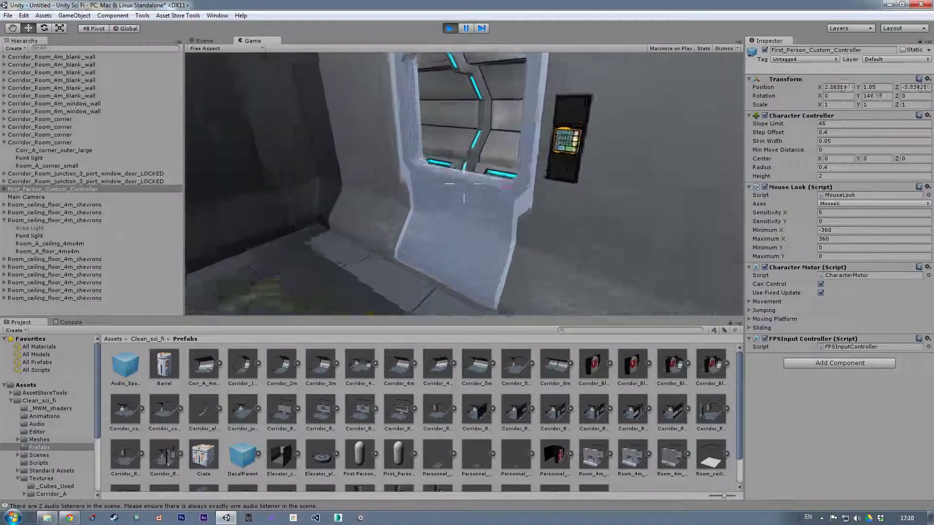
key(s)
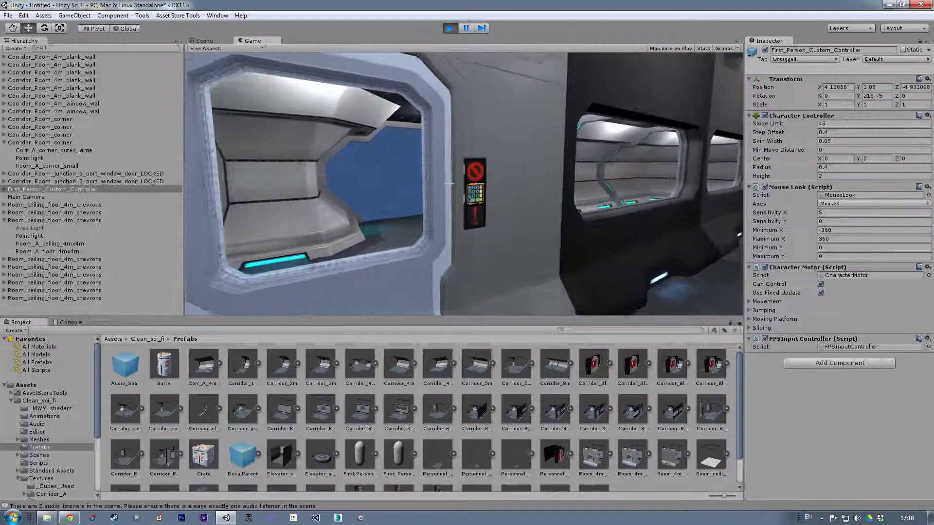
key(w)
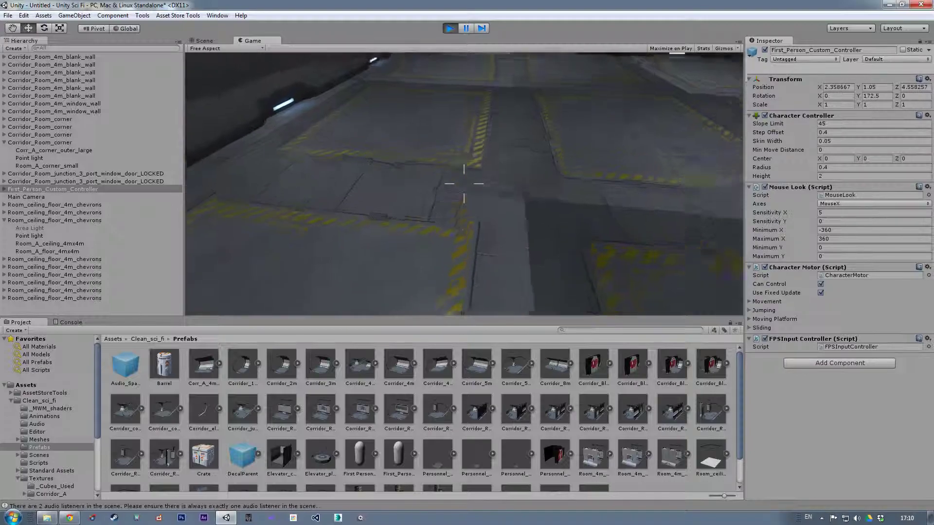
key(w)
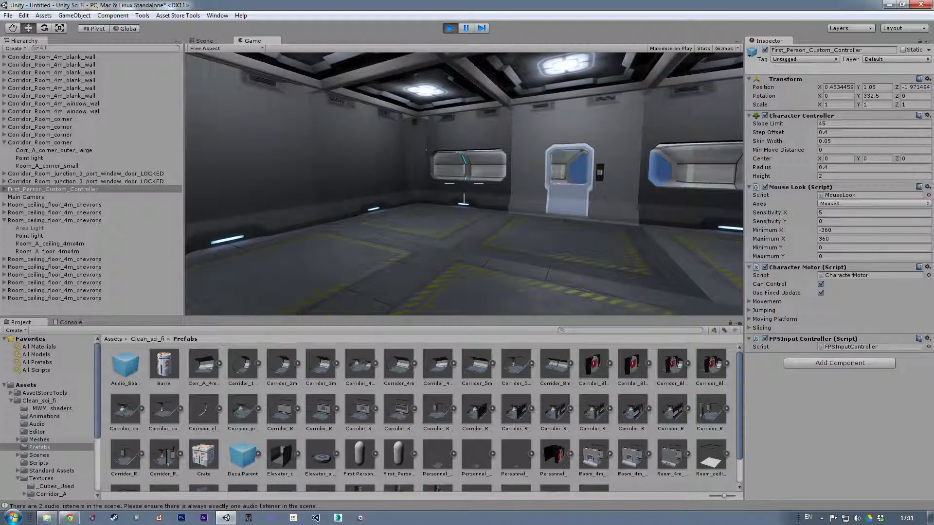
key(w)
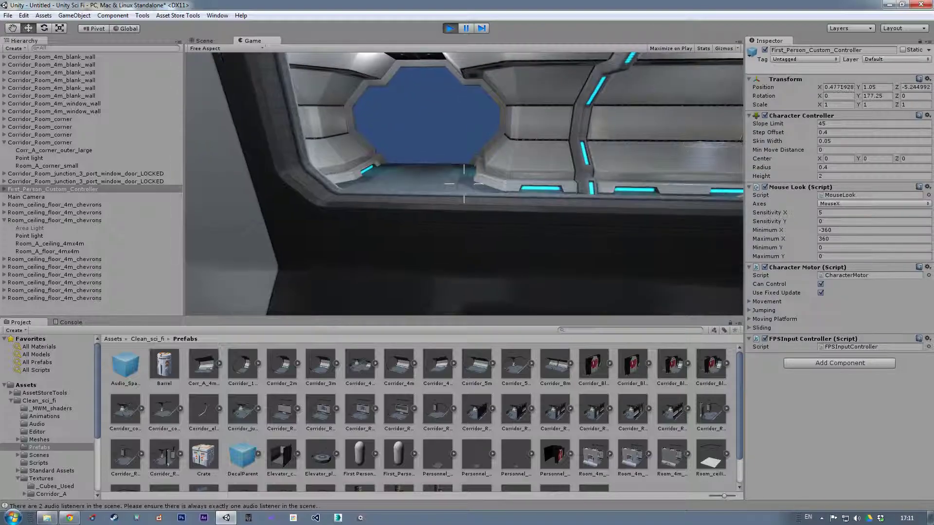